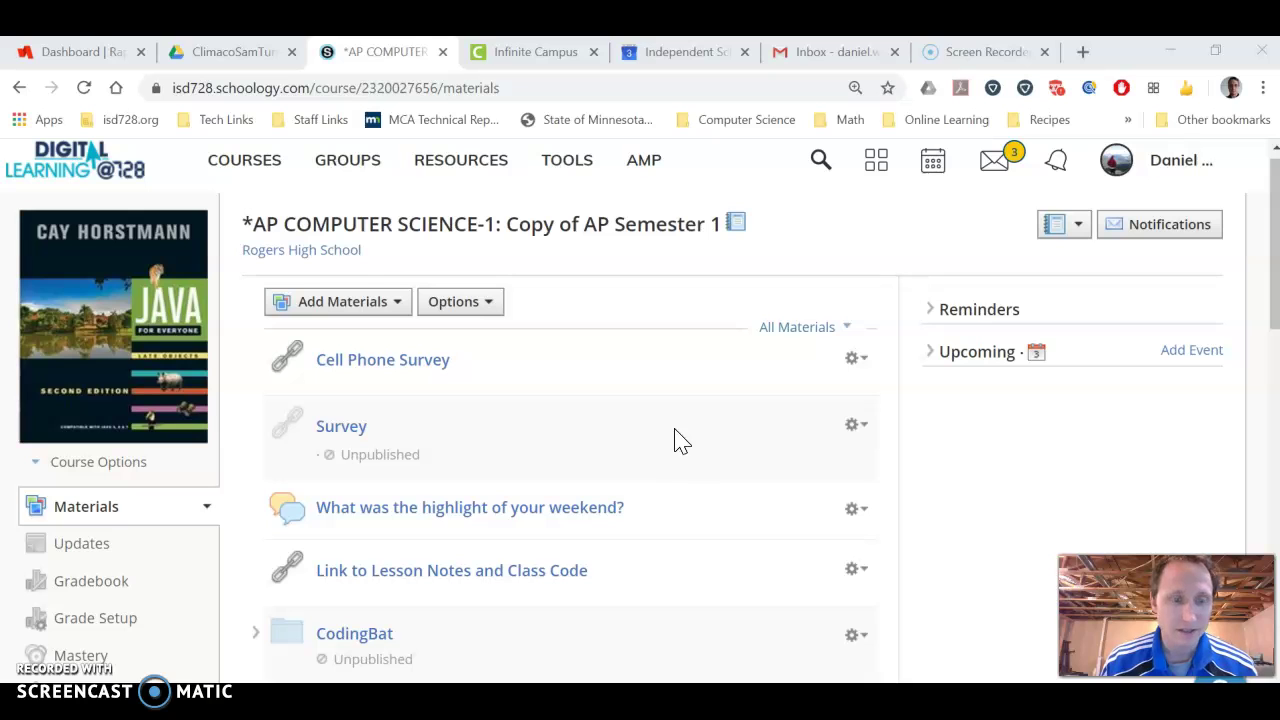
Look through the course calendar from April 2020 back to fall 2019, ending on November 2019, and close it
scroll(612, 465, down, 2)
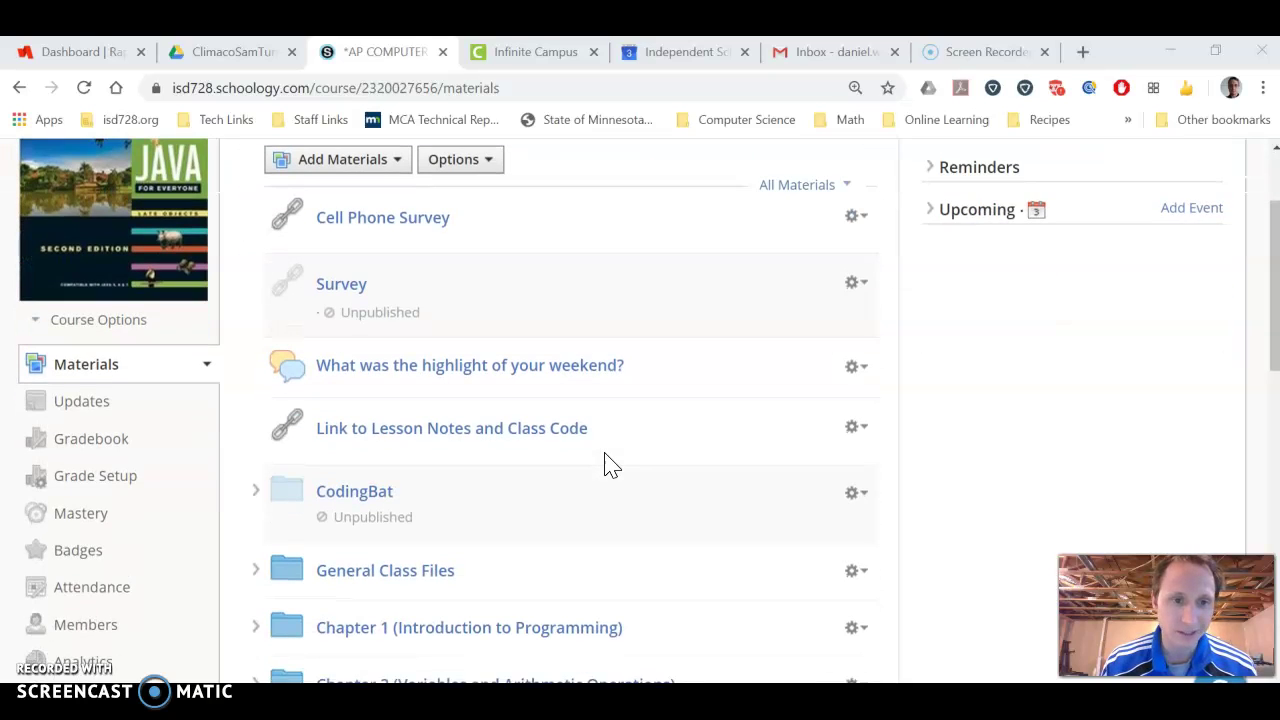
scroll(612, 465, up, 2)
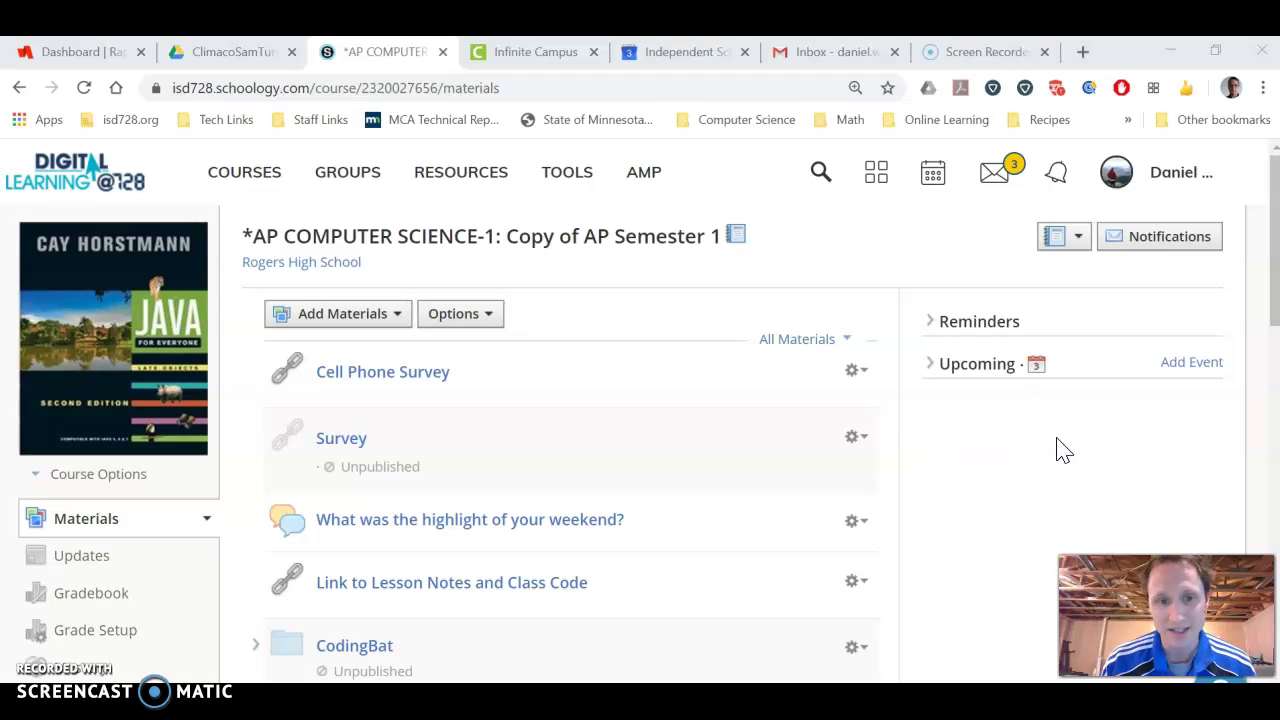
click(1033, 370)
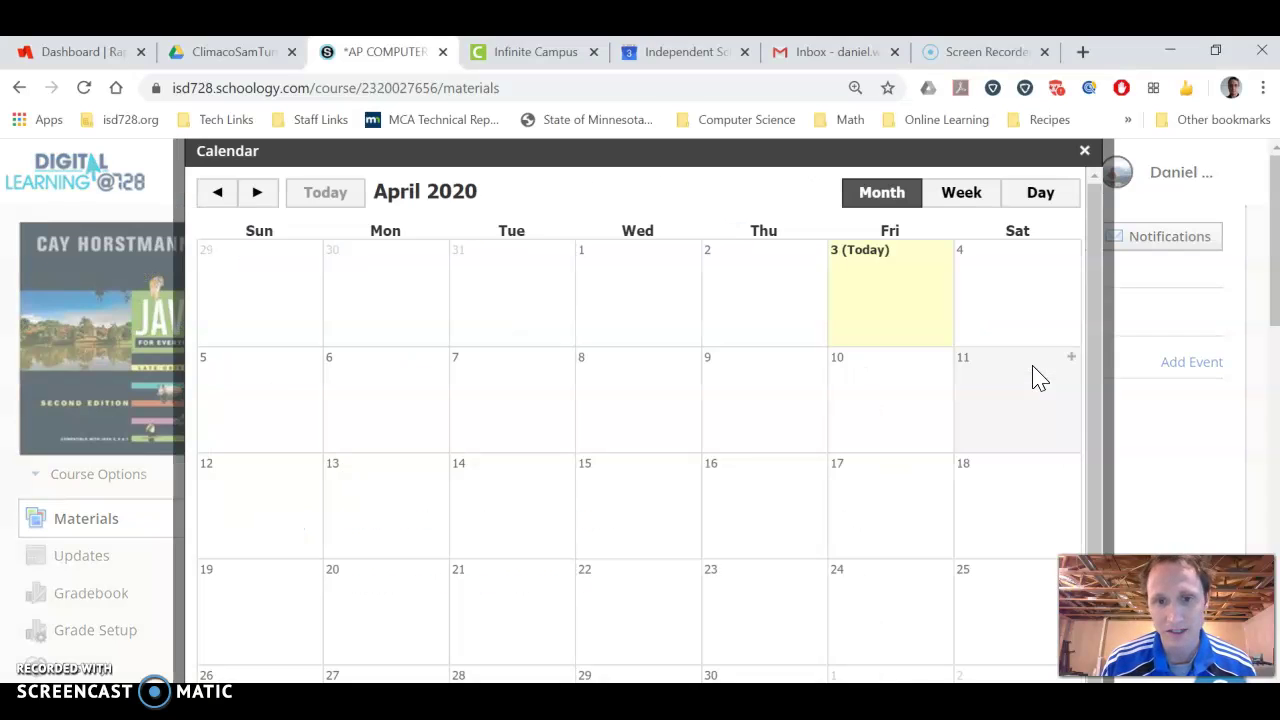
click(216, 196)
click(216, 196)
click(216, 196)
click(216, 196)
click(216, 196)
click(216, 196)
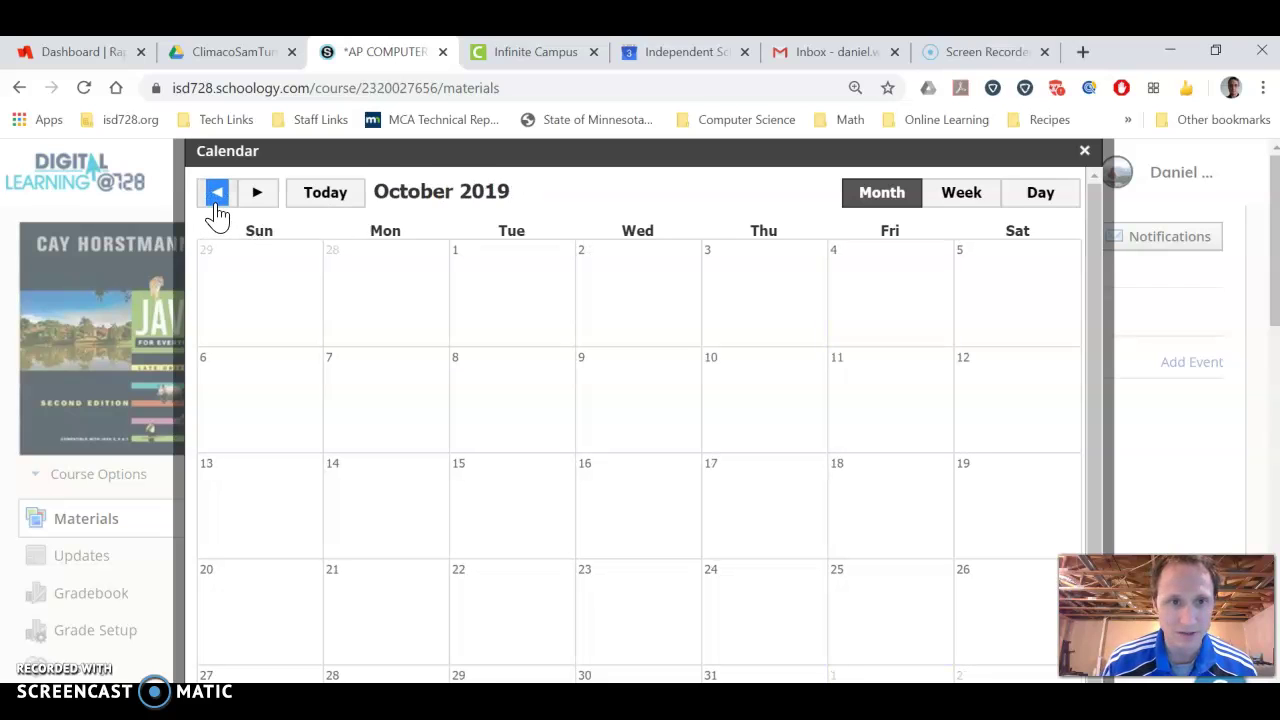
click(216, 200)
click(254, 196)
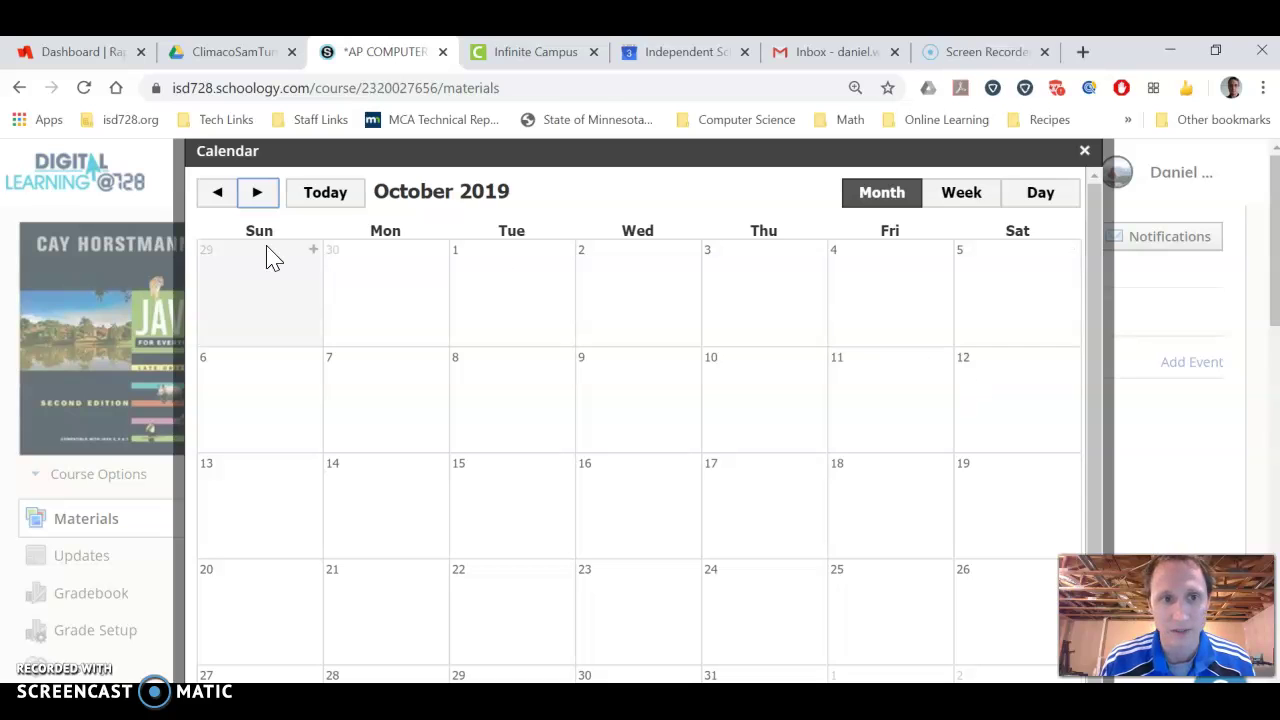
click(256, 196)
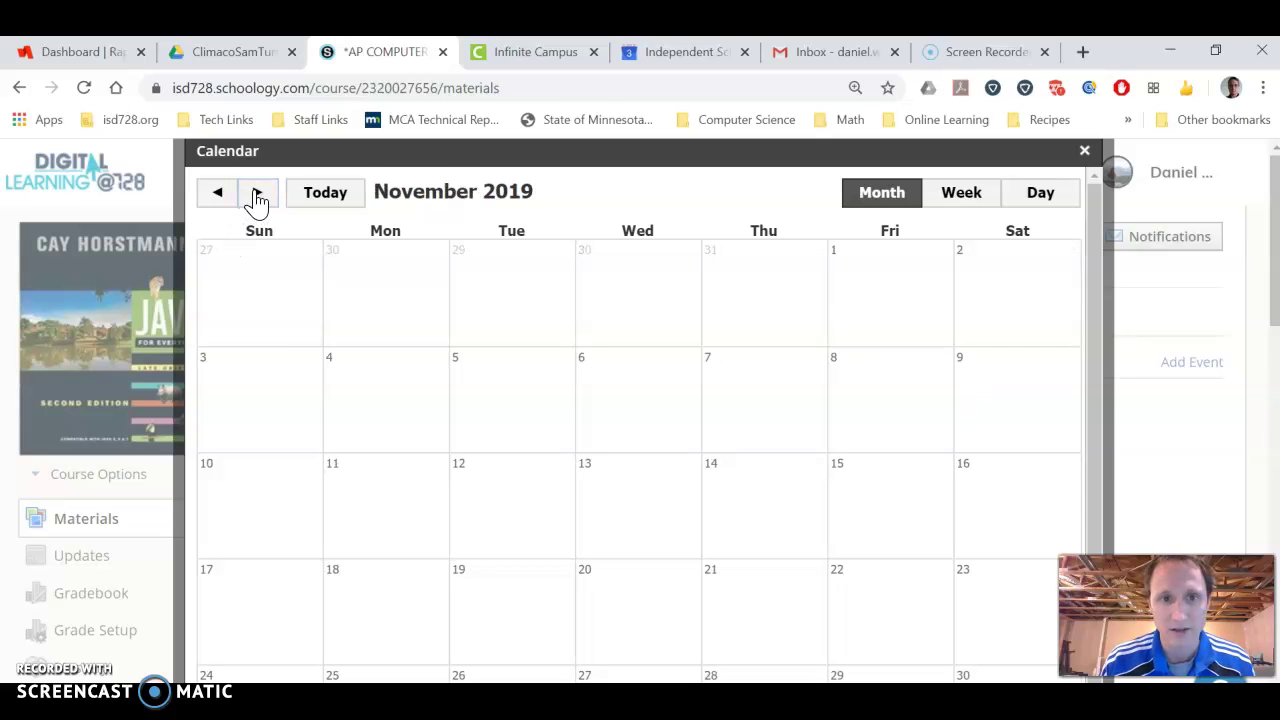
click(1085, 153)
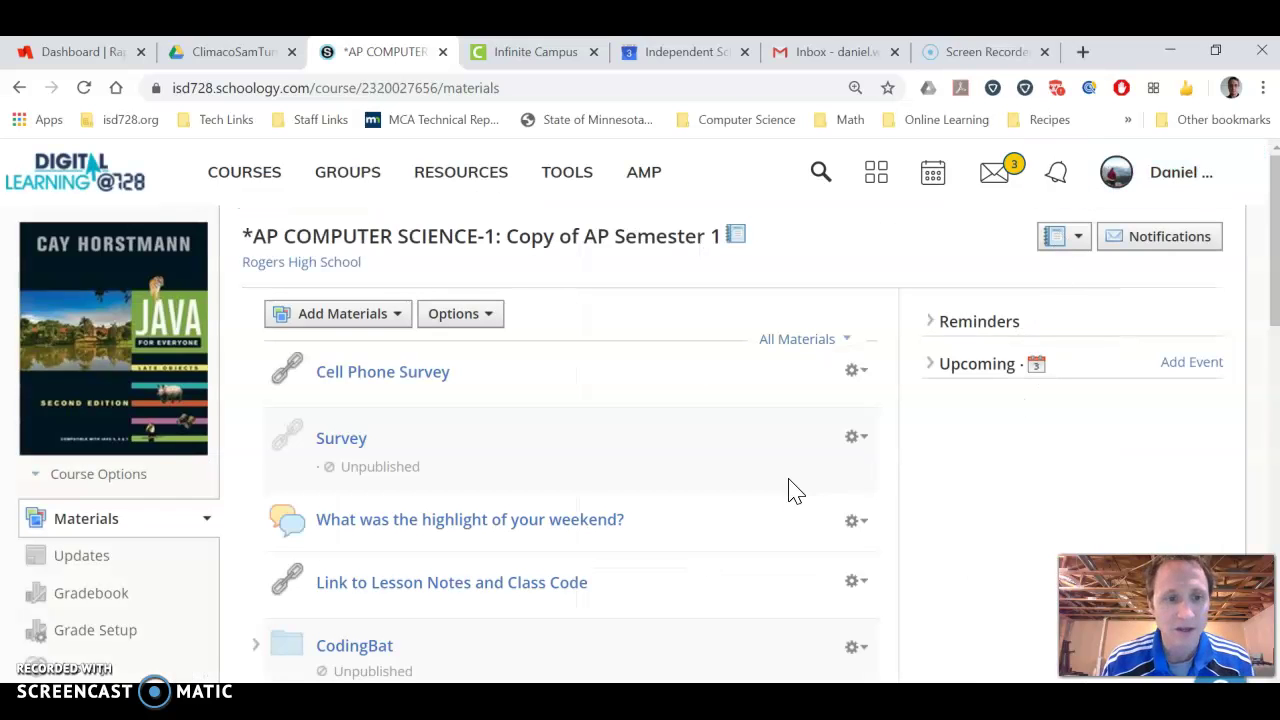
Open the course's Link to Lesson Notes and Class Code and go into the Chapter 1 folder
scroll(730, 487, down, 2)
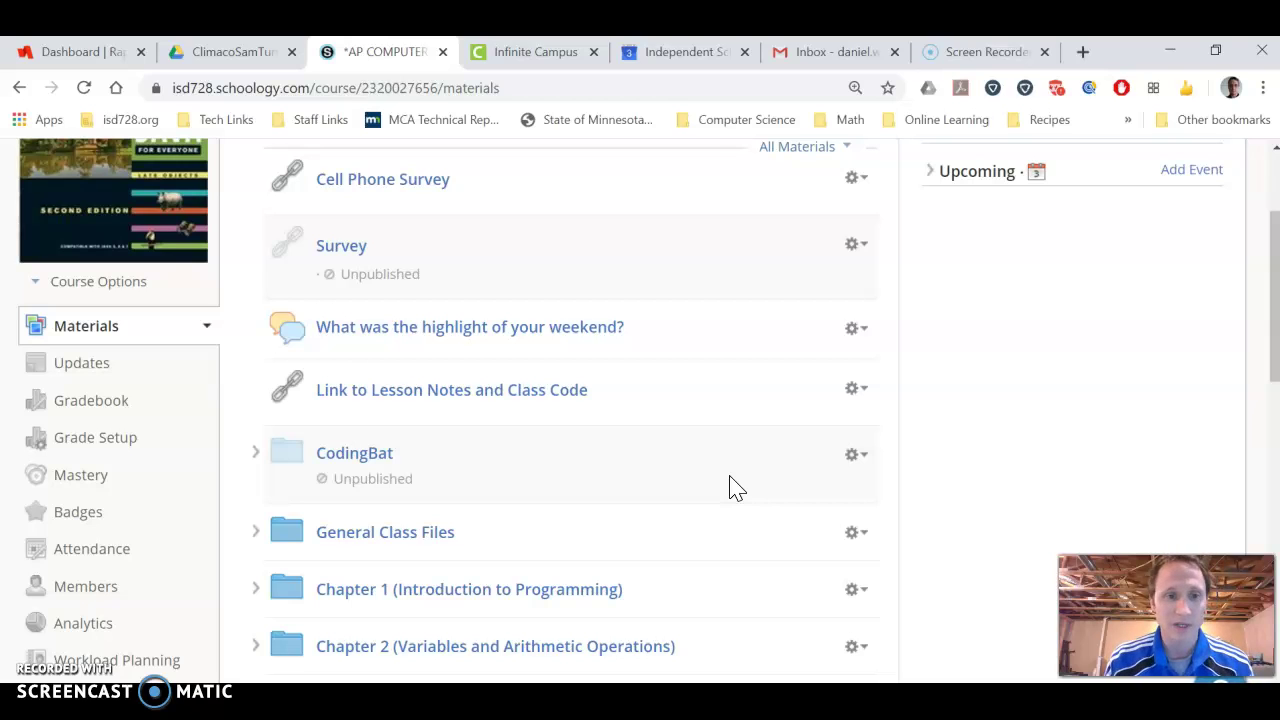
scroll(737, 492, up, 1)
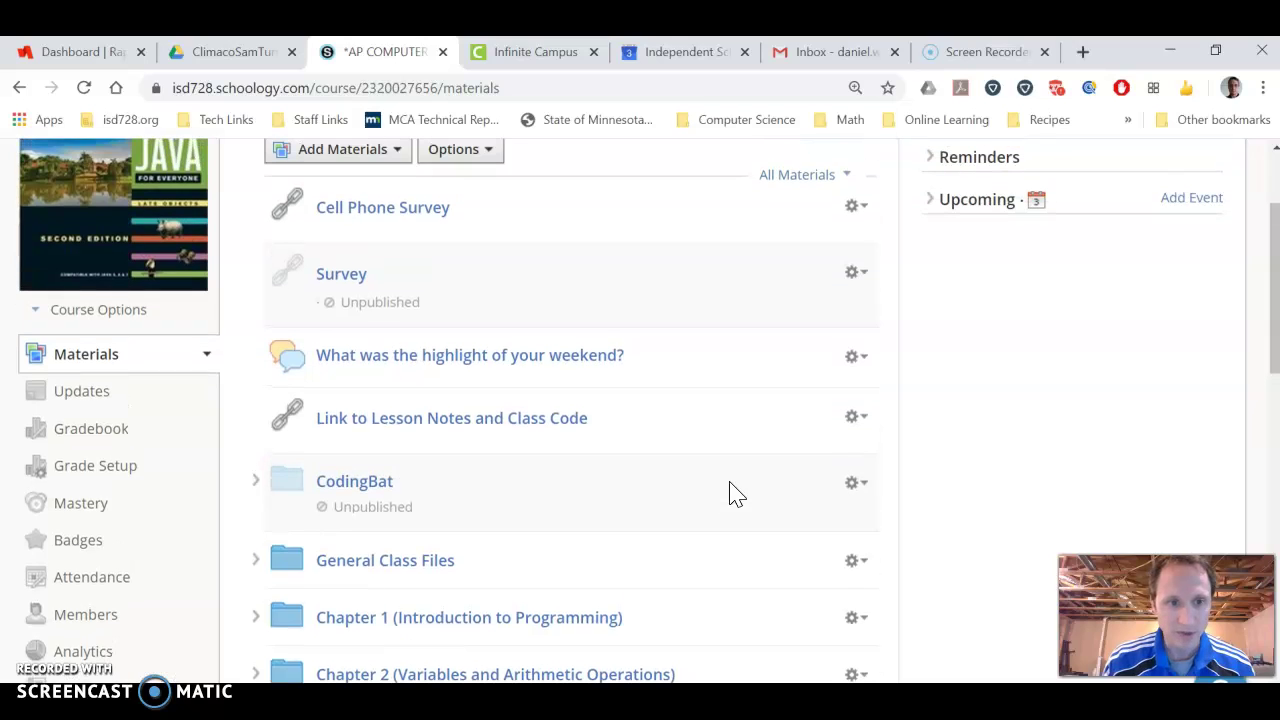
scroll(487, 493, down, 1)
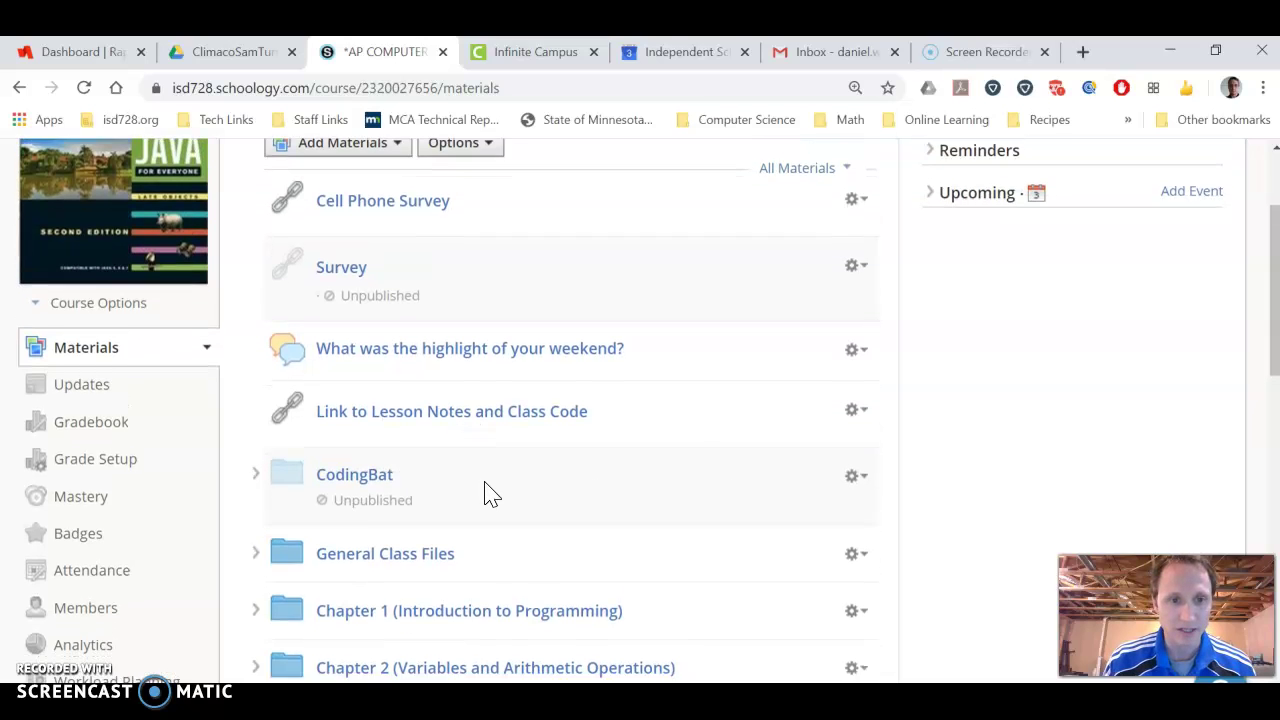
click(457, 390)
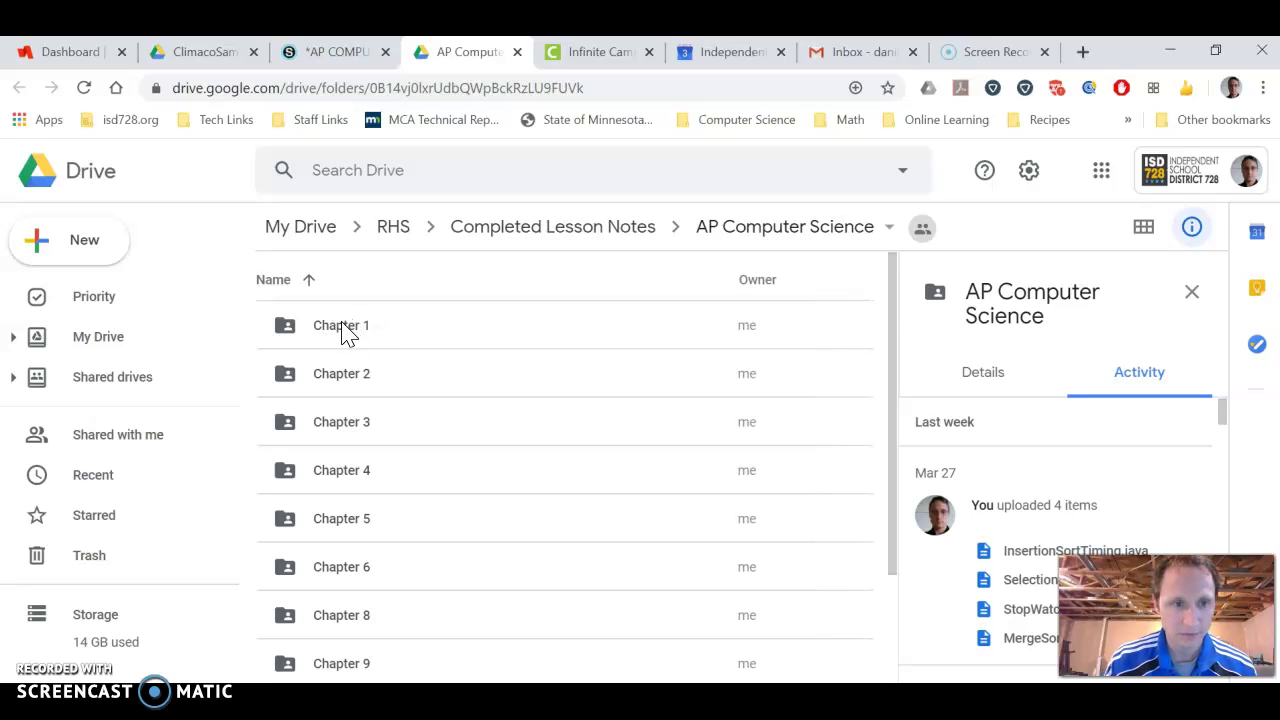
double_click(345, 333)
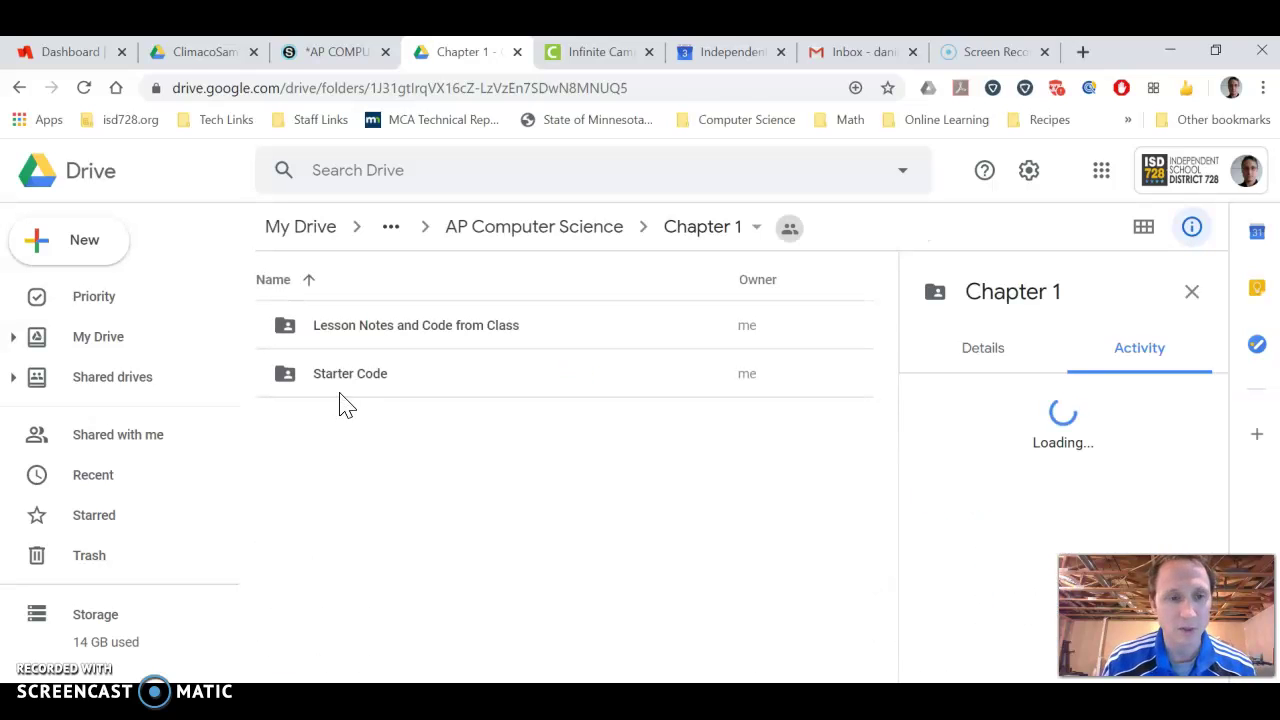
Check the activity of the Starter Code folder and open the Lesson Notes and Code from Class folder
click(371, 389)
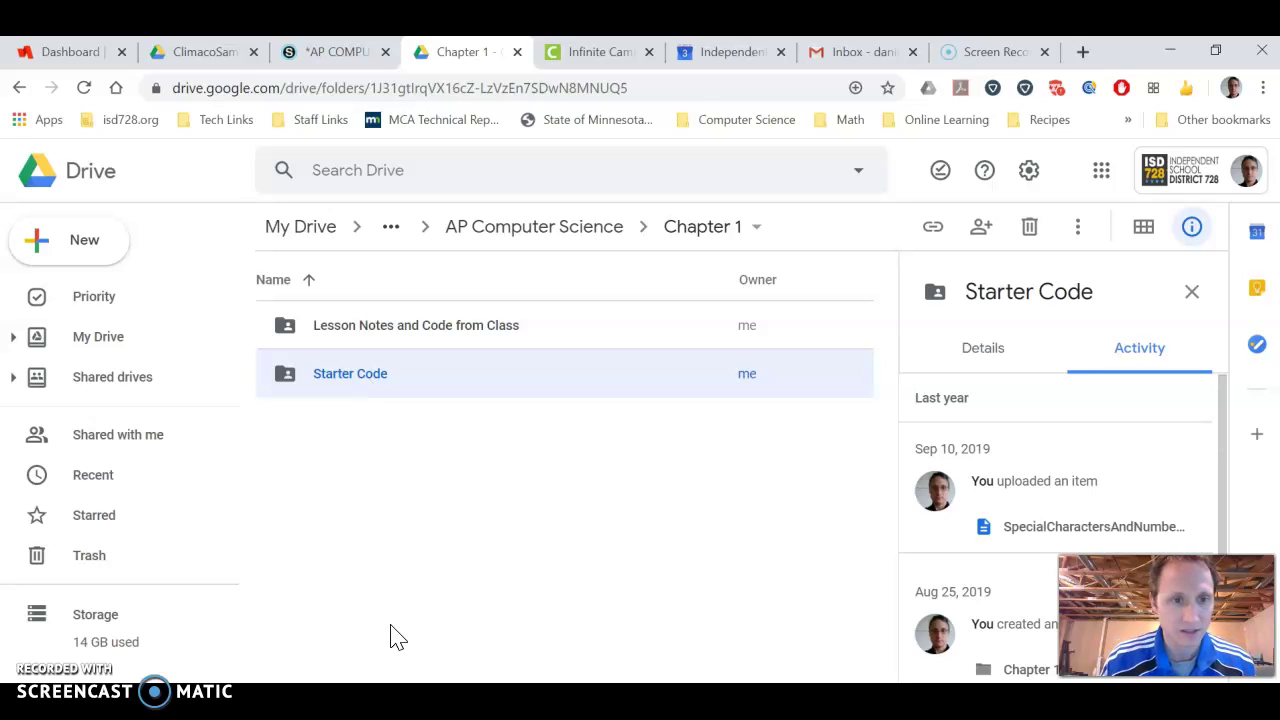
click(414, 596)
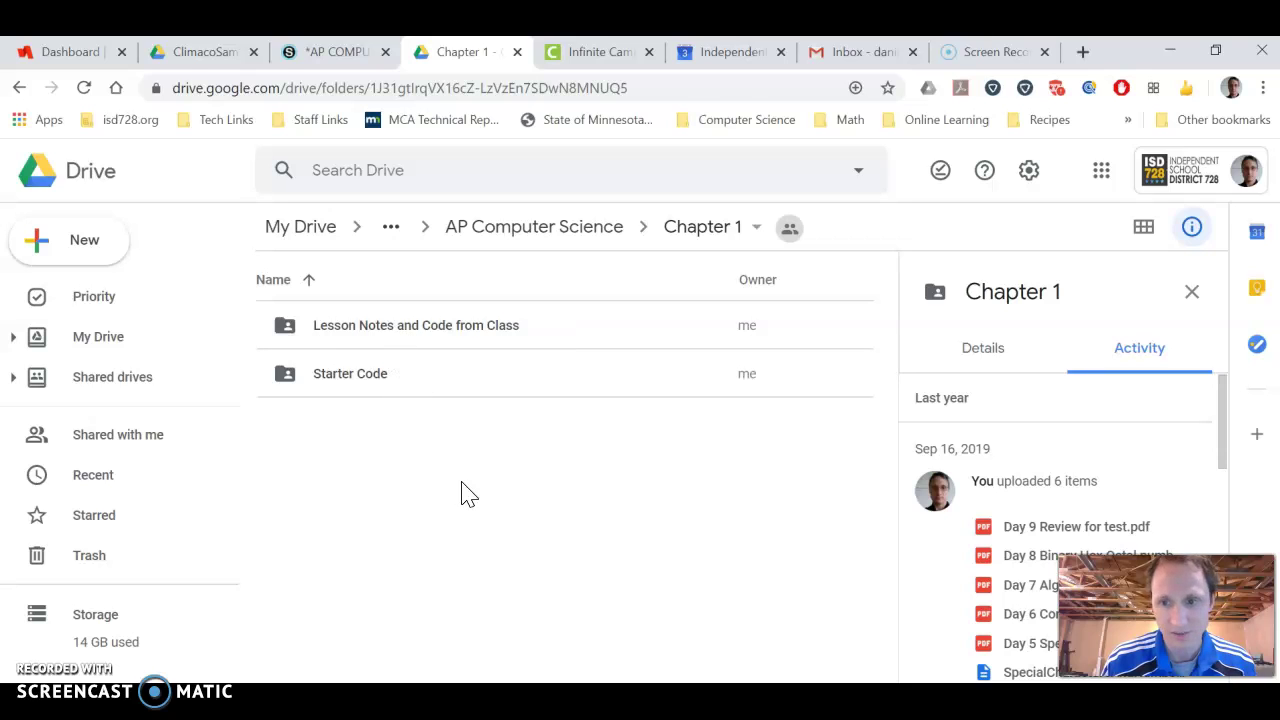
click(428, 335)
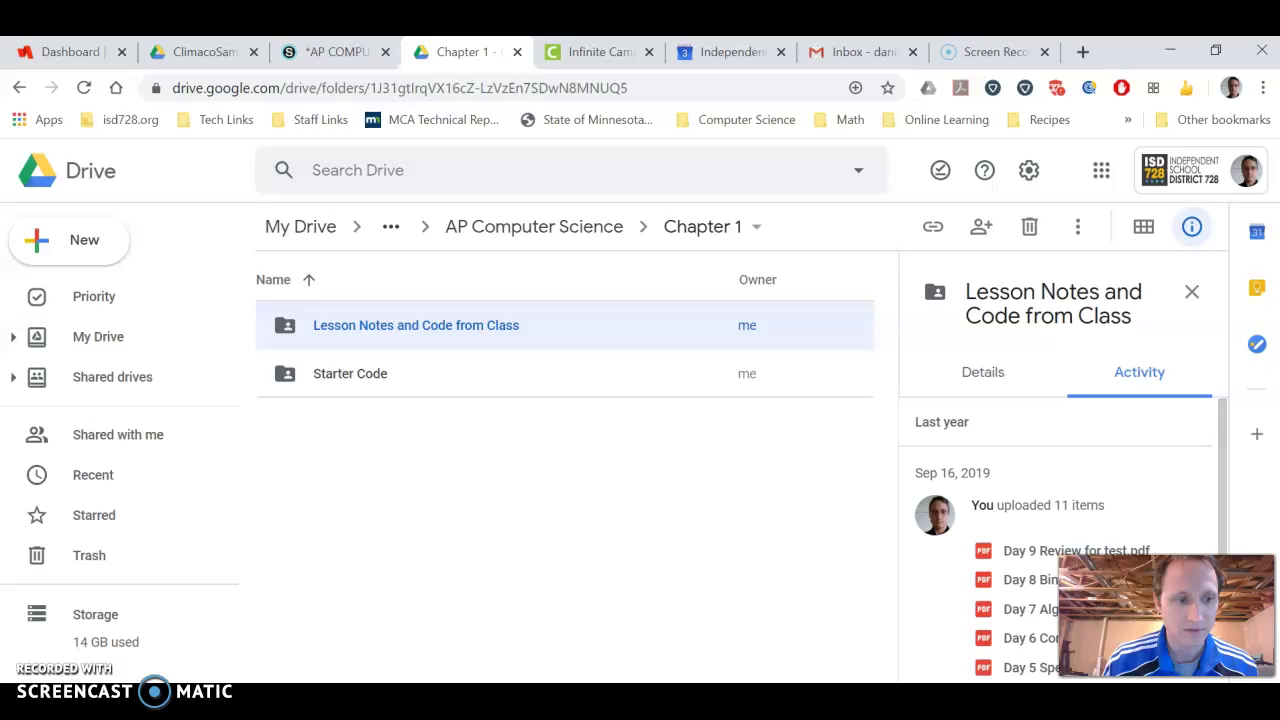
key(Return)
Look over the daily lesson PDFs and the Java file, highlighting Day 4 Program Structure.pdf through Day 7 Algorithms.pdf
scroll(377, 509, down, 3)
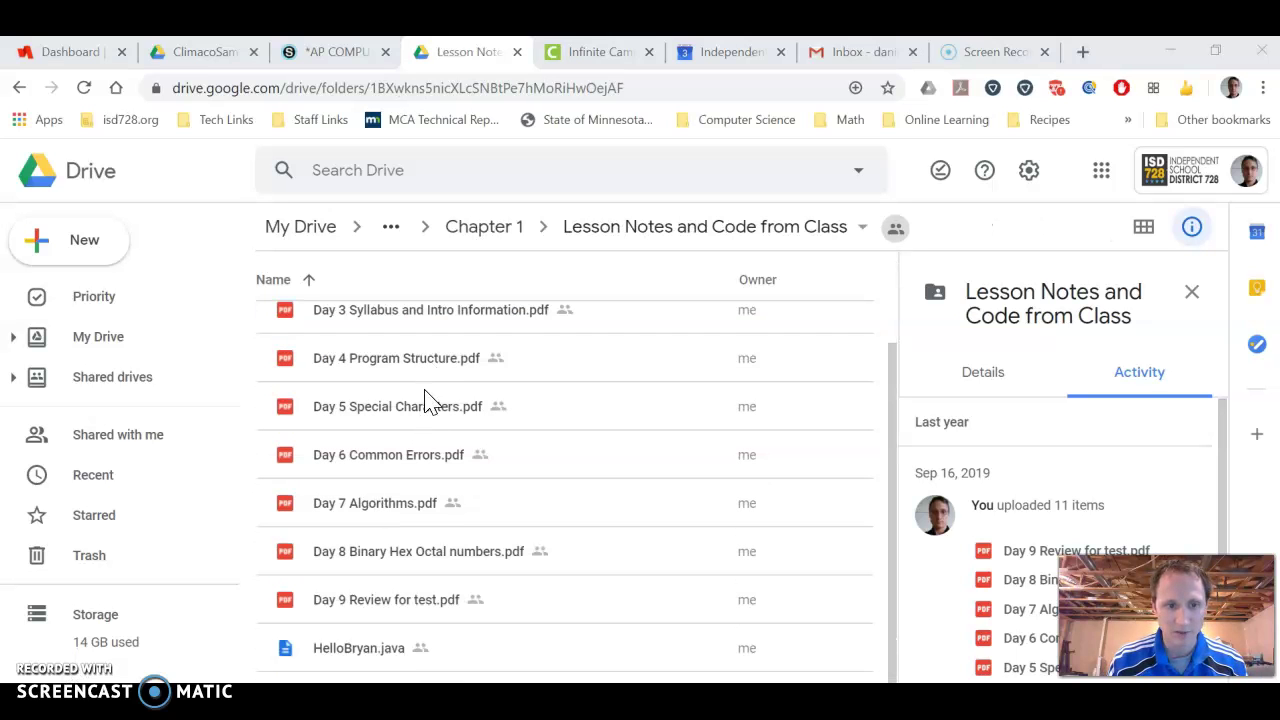
click(368, 654)
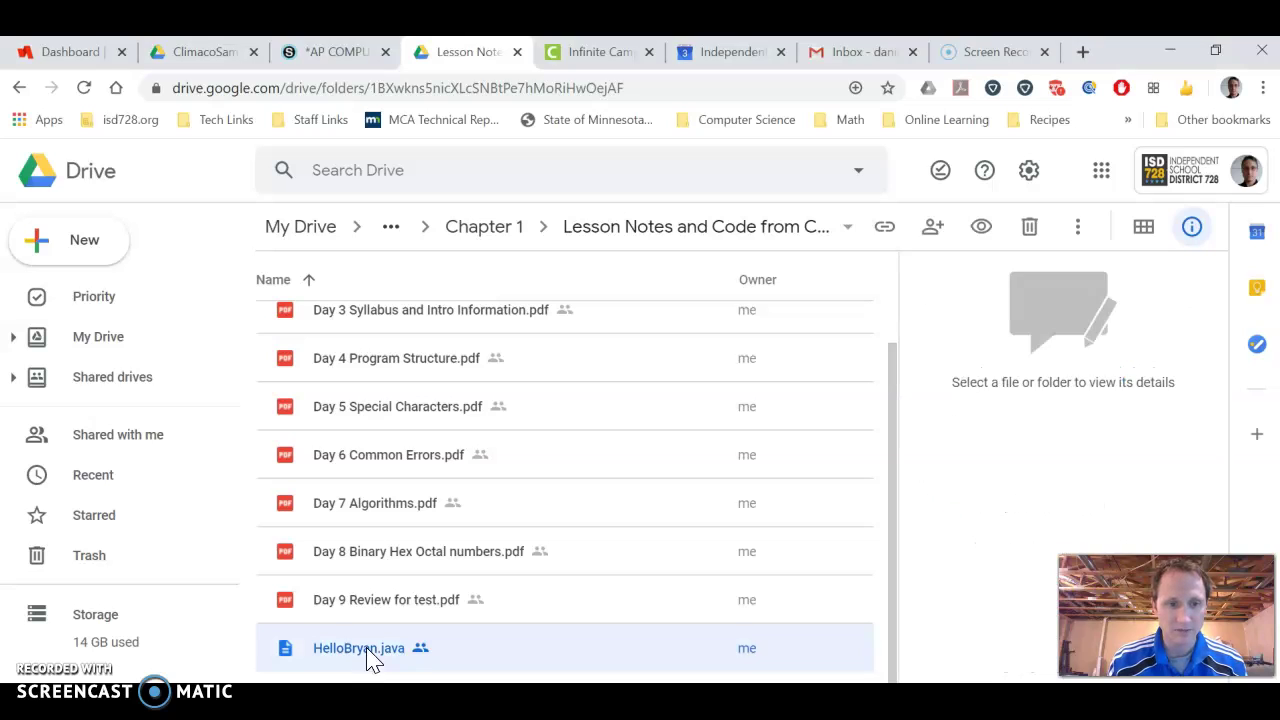
click(449, 522)
shift+click(445, 380)
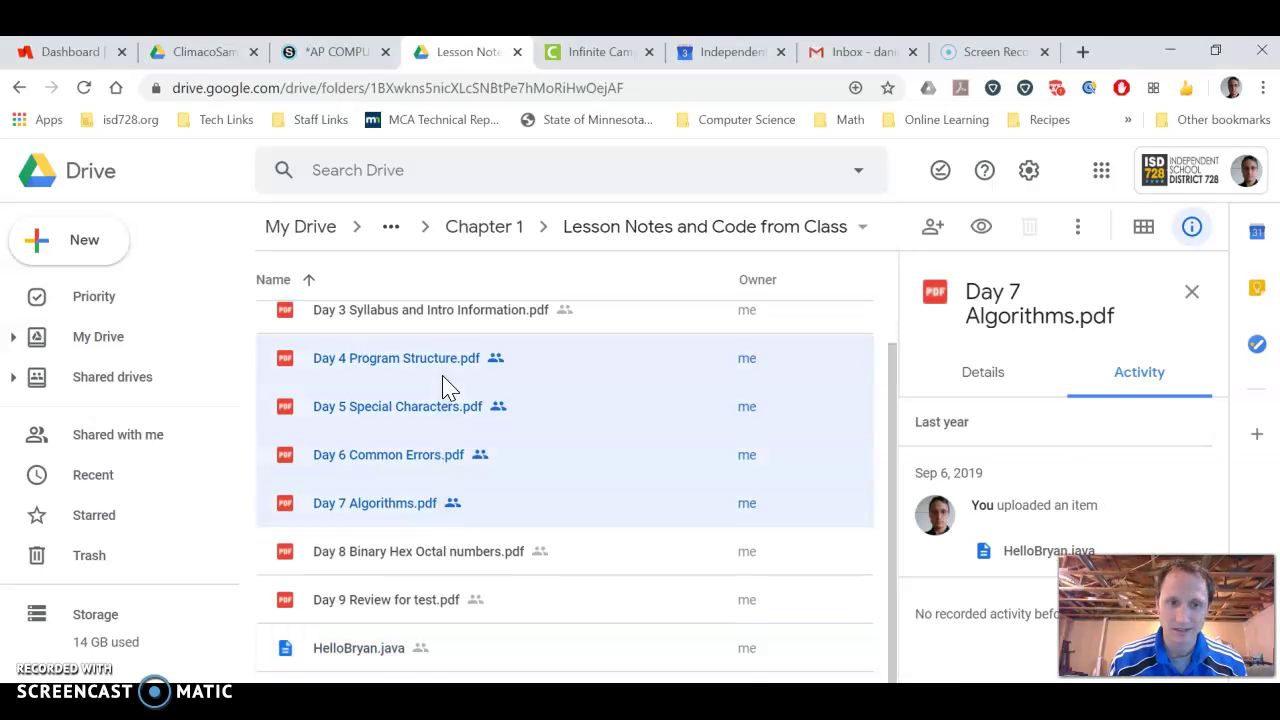
scroll(449, 386, up, 3)
Read the directions in Day 2 Creating your first program.pdf, close it and return to the Chapter 1 folder
click(443, 373)
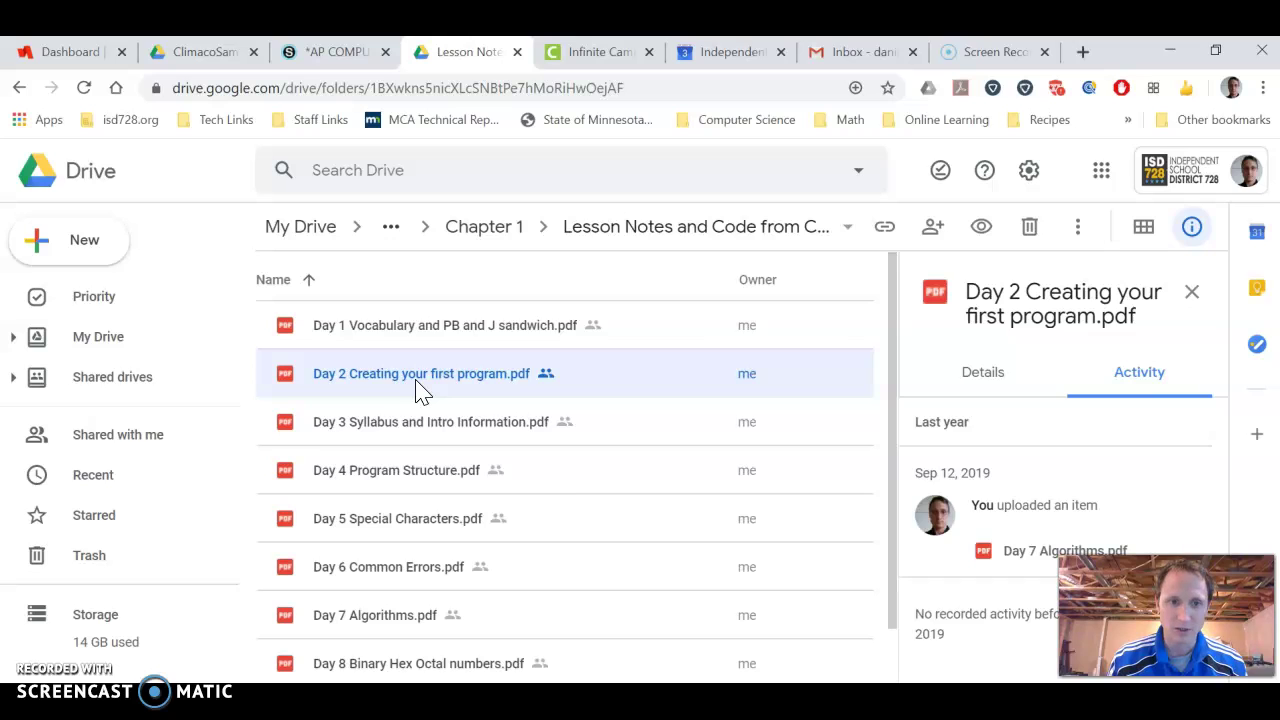
double_click(443, 373)
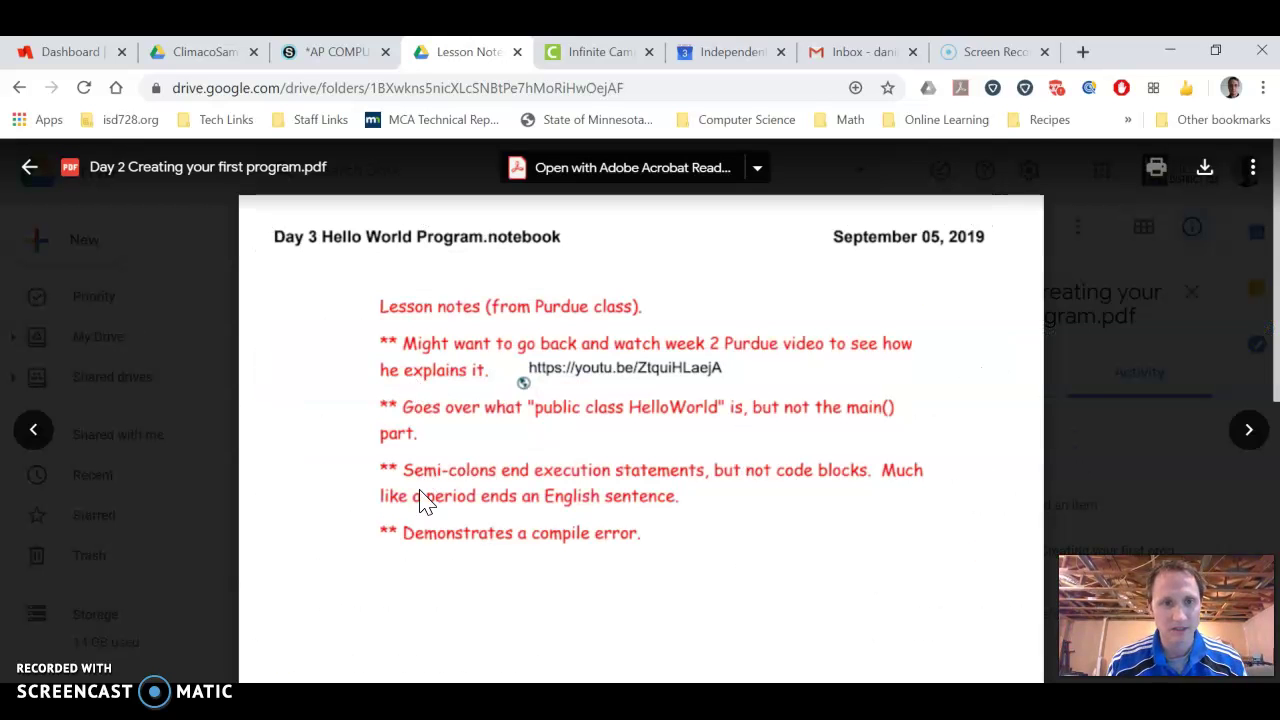
scroll(423, 503, down, 5)
scroll(423, 503, down, 5)
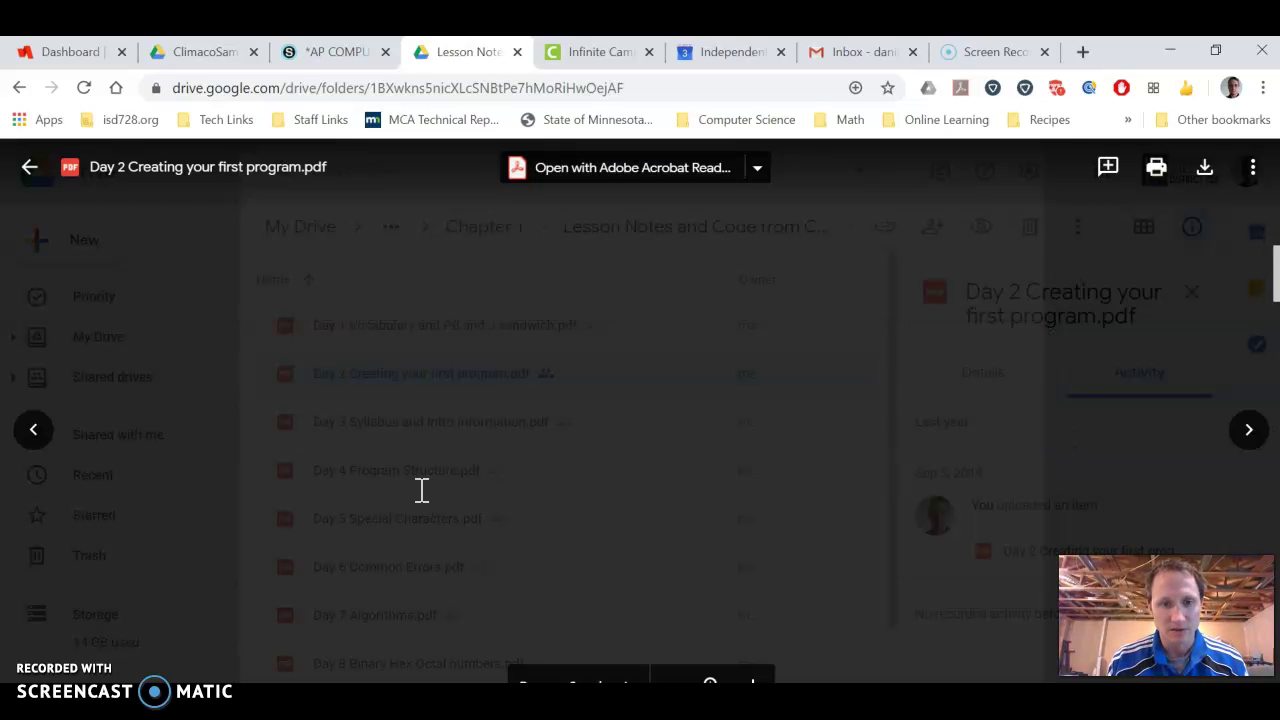
scroll(457, 471, down, 2)
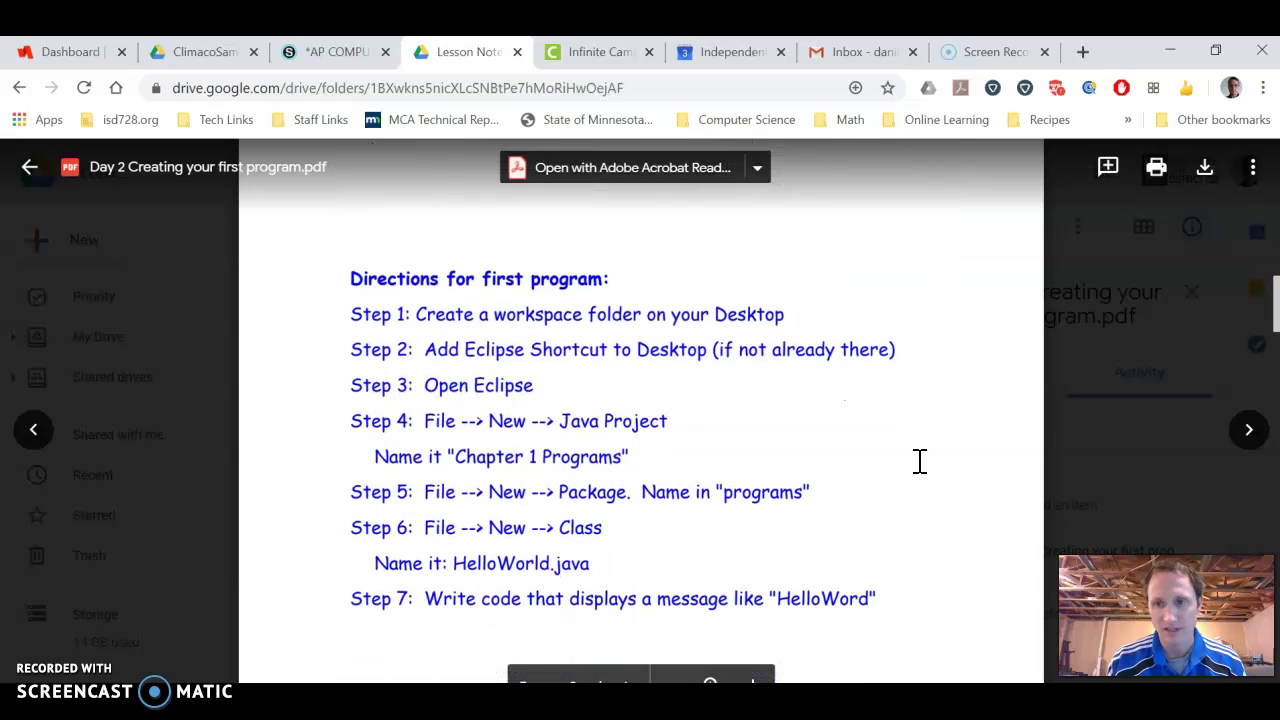
click(1146, 471)
scroll(385, 515, down, 2)
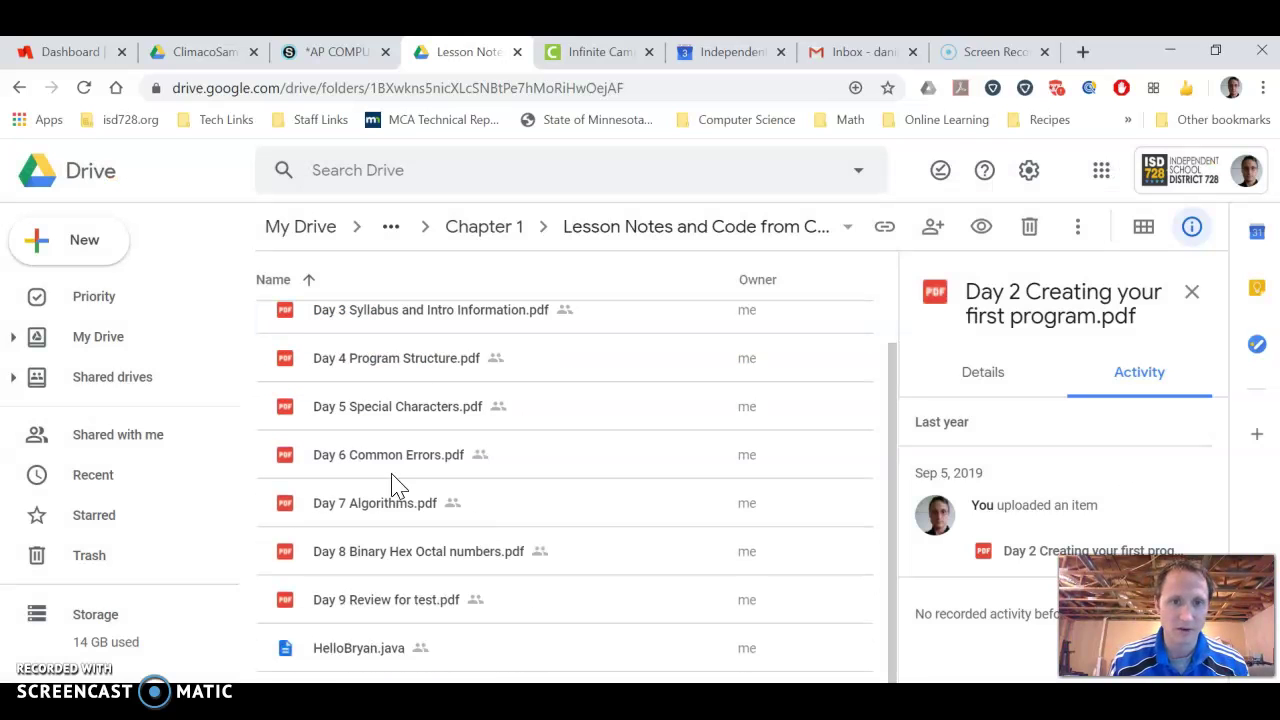
click(504, 229)
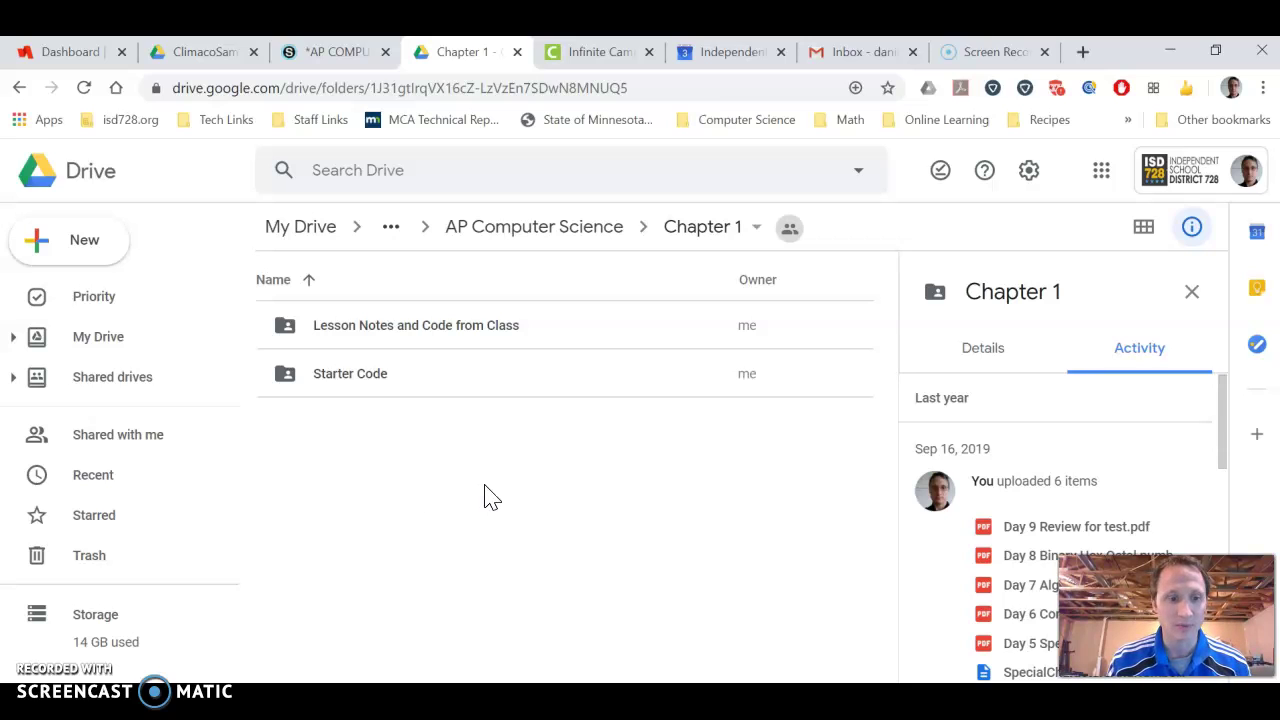
Search Drive for "turnin" and open a student's turn-in folder belonging to Turn In (2019-20)
click(357, 172)
text(turnin)
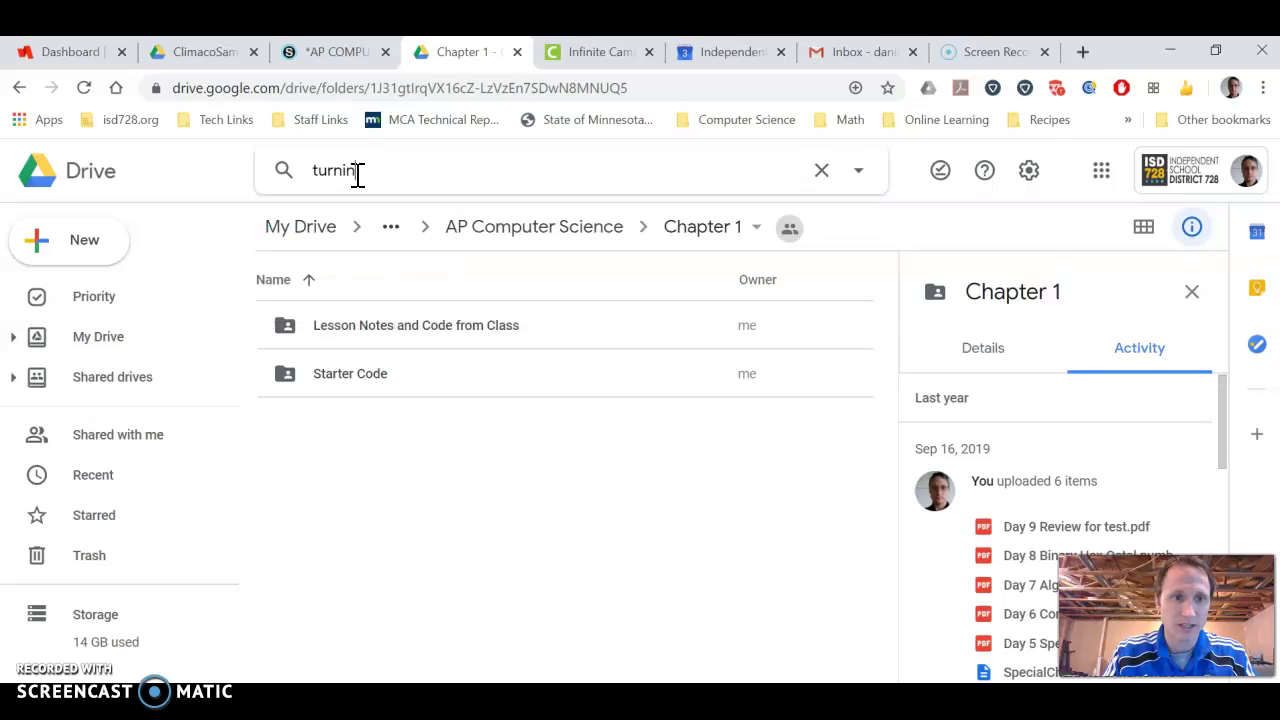
key(Return)
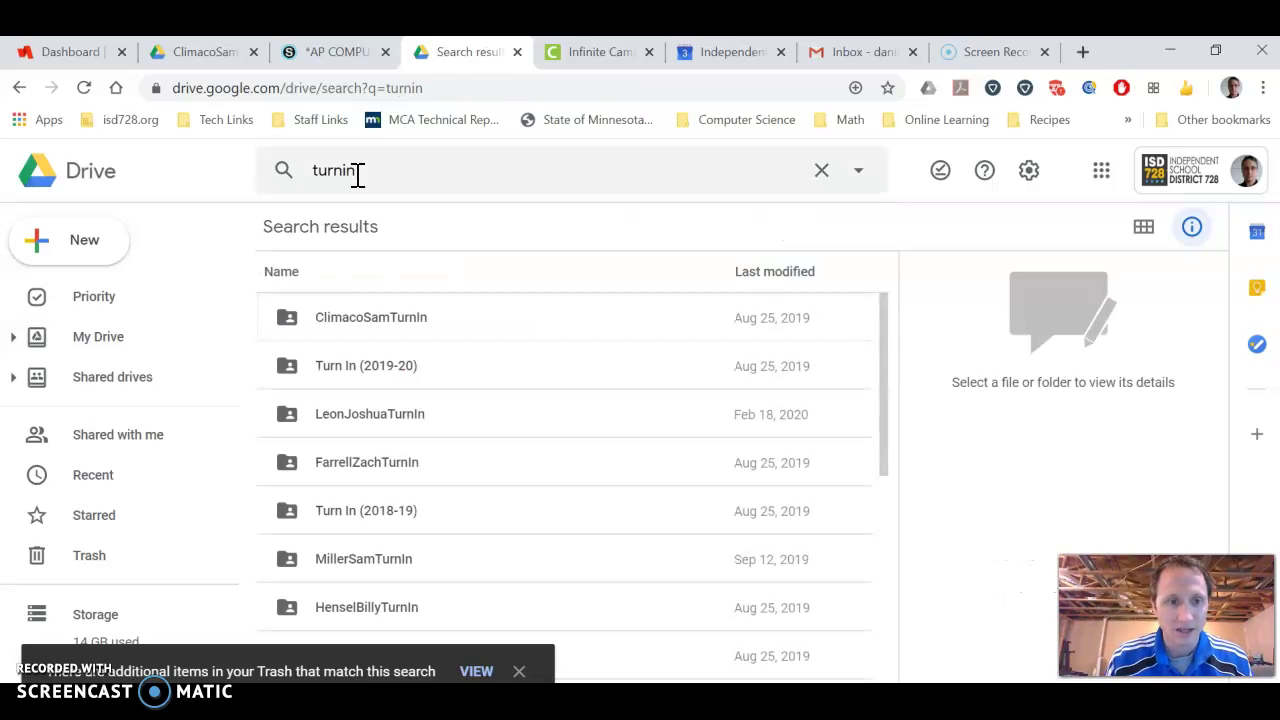
scroll(364, 533, down, 3)
scroll(366, 537, down, 3)
scroll(366, 537, up, 2)
scroll(394, 452, up, 3)
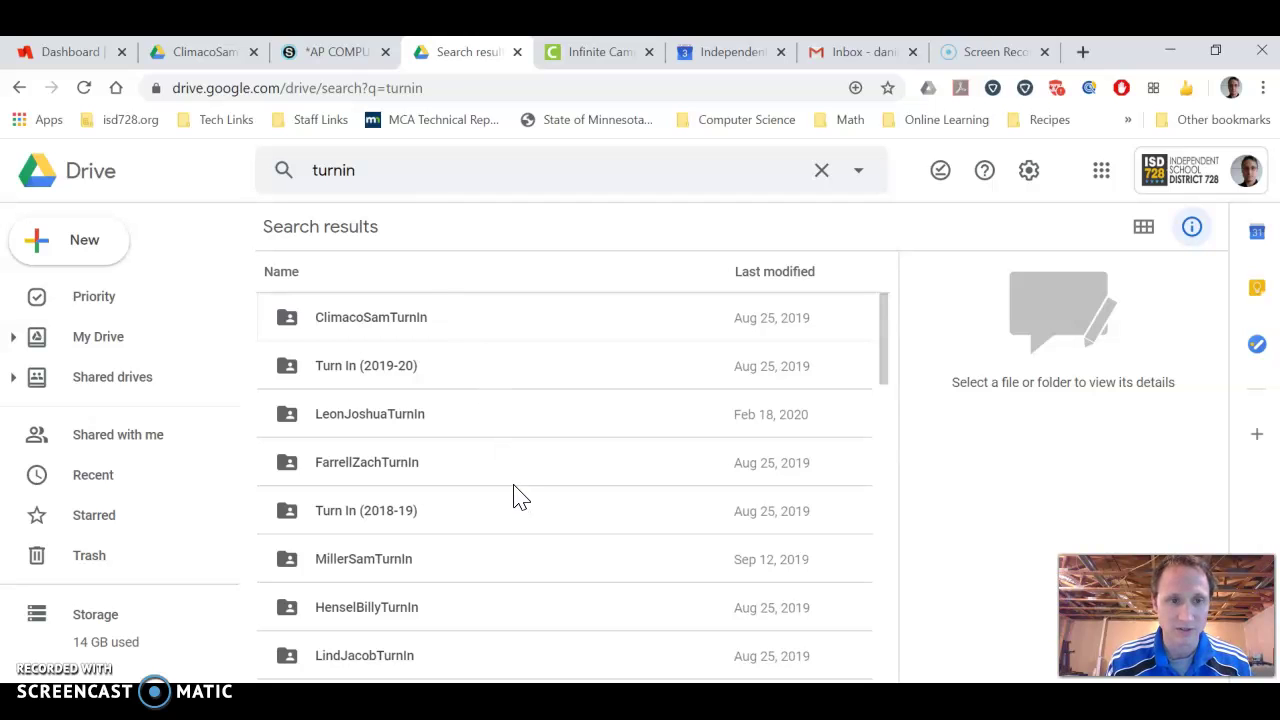
double_click(393, 419)
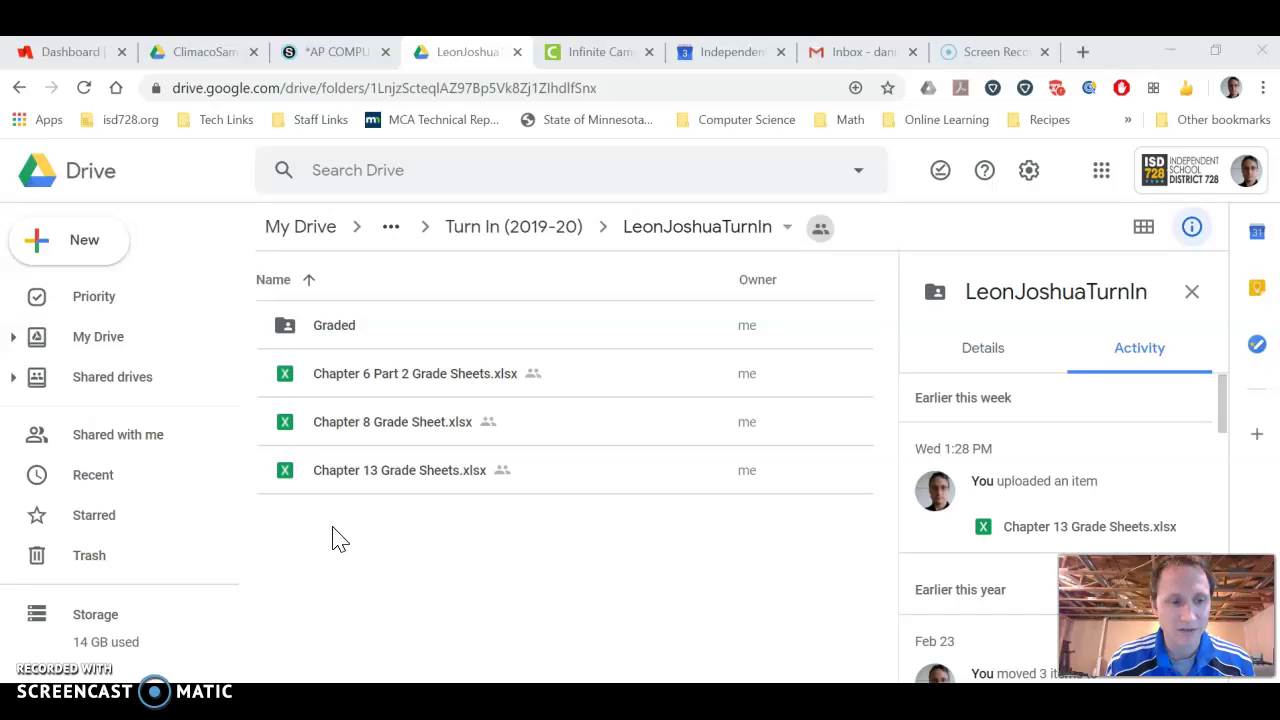
Start a file upload and browse to the src folder of Chapter1Programs inside the Desktop workspace
click(92, 258)
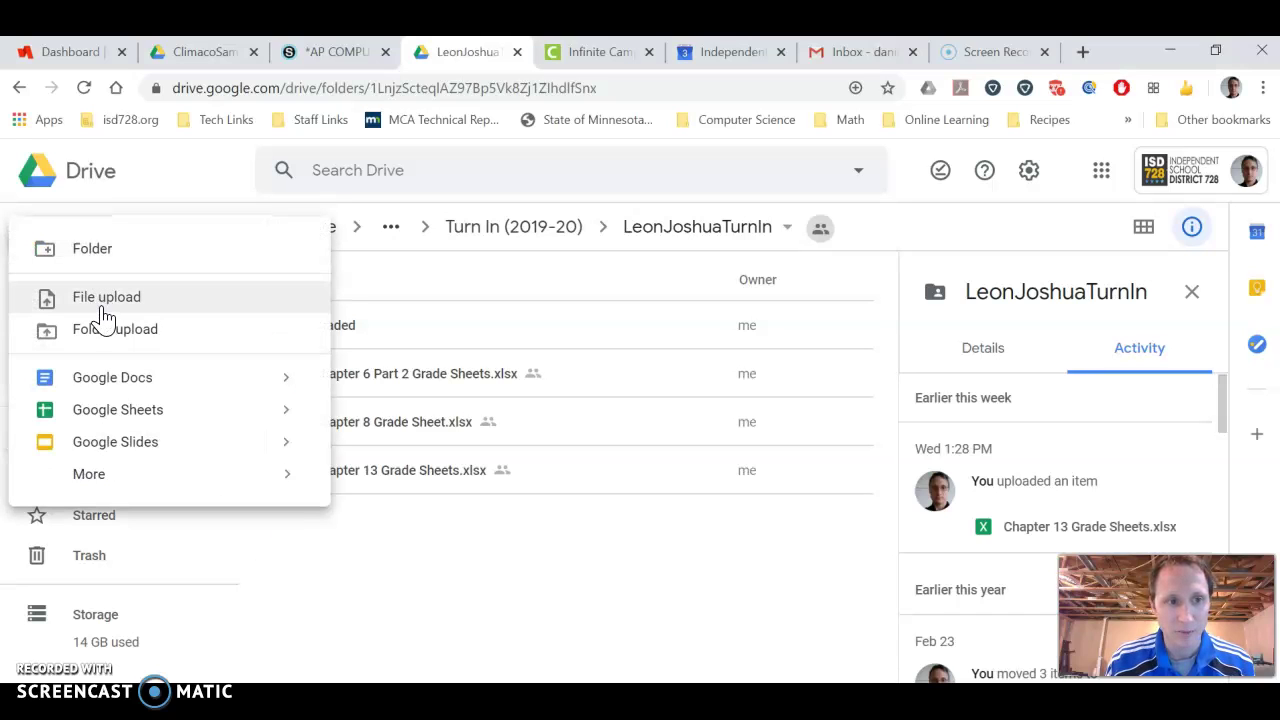
click(102, 306)
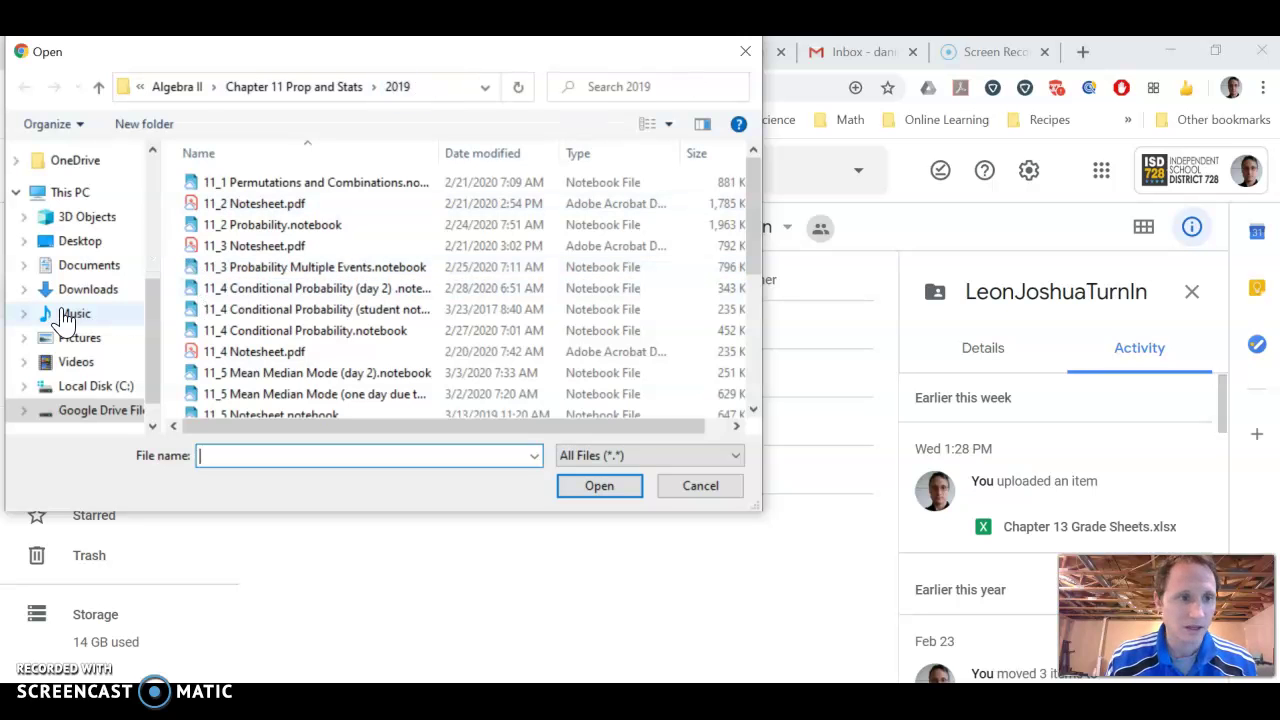
click(80, 241)
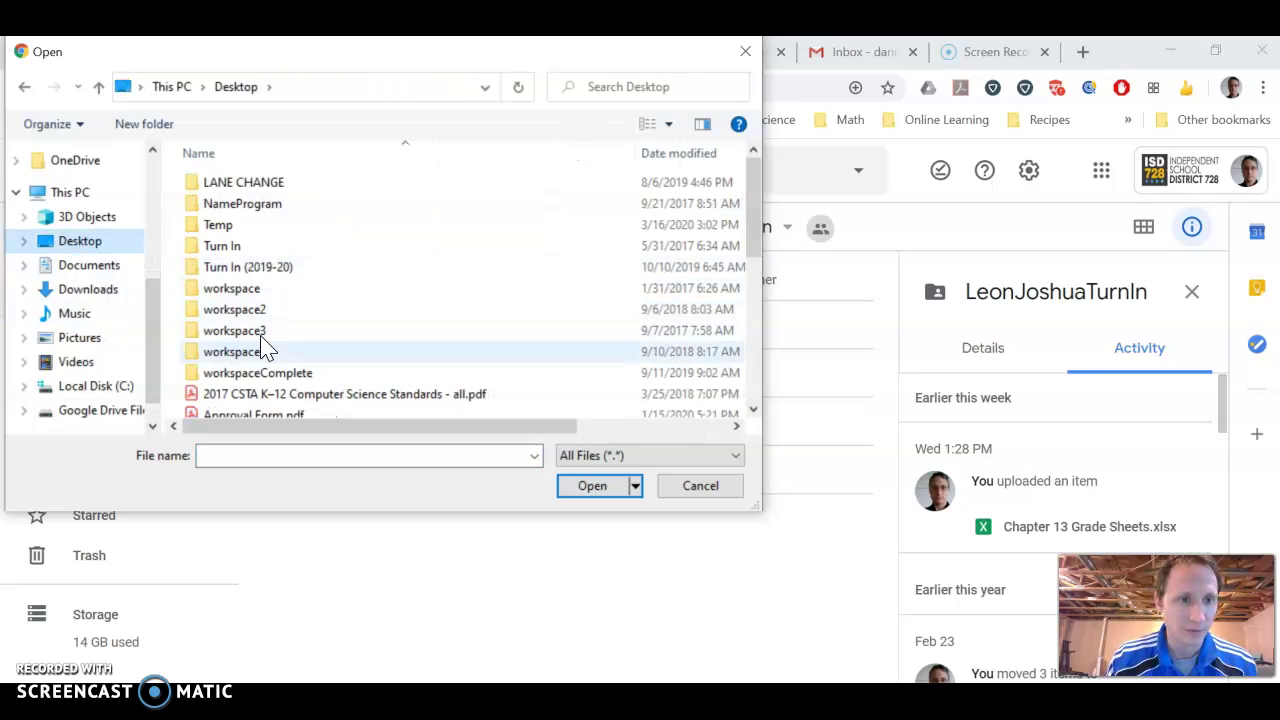
double_click(252, 290)
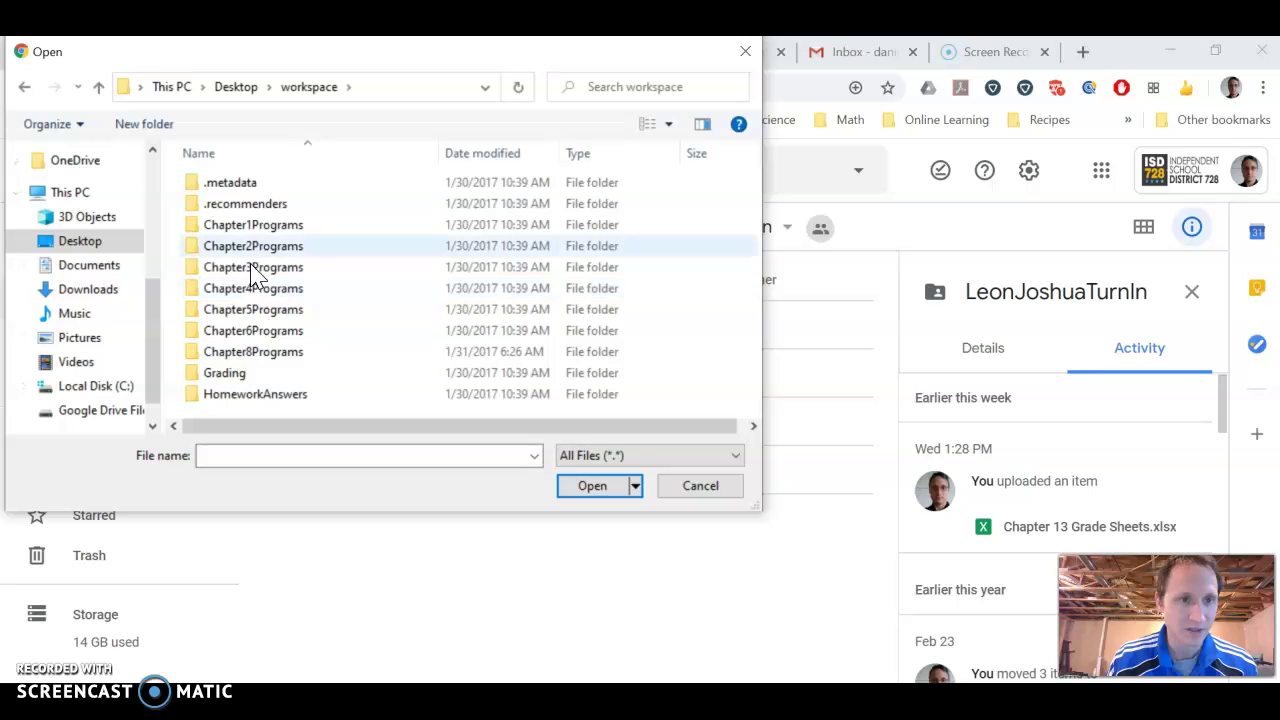
double_click(267, 225)
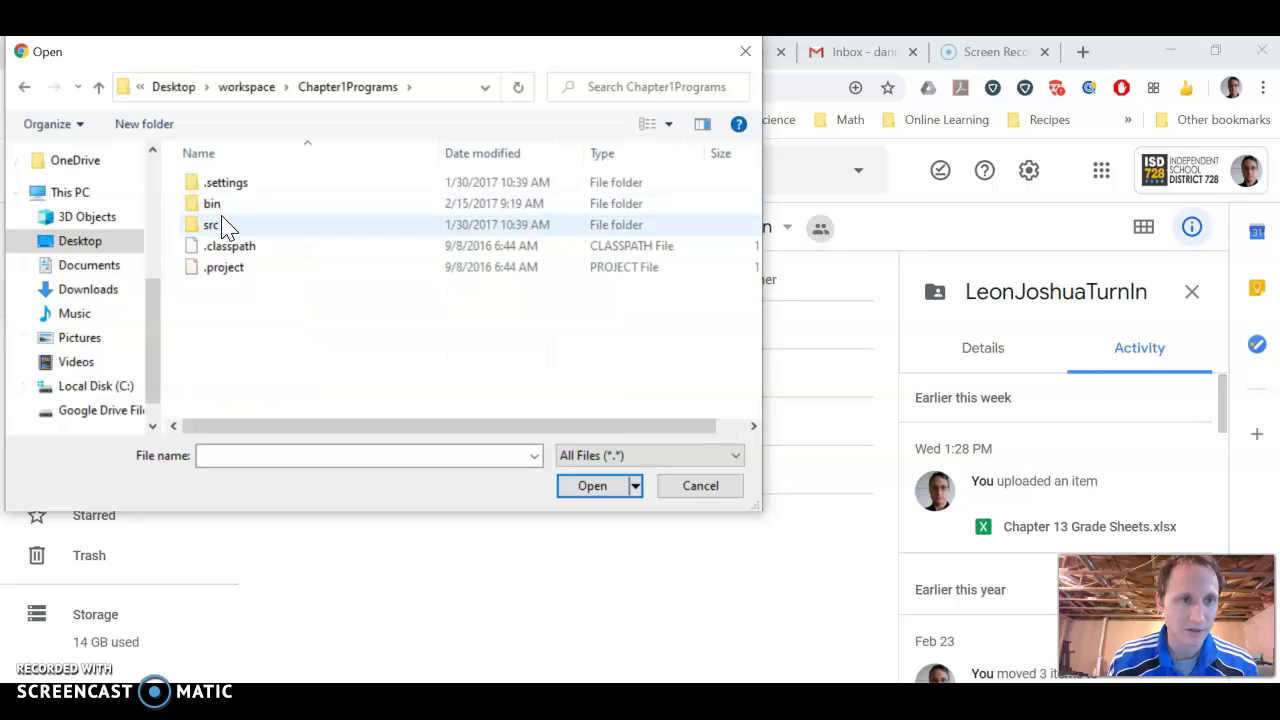
double_click(220, 225)
Select all the Java files in src from DrawCurve.java through Stars.java, then cancel the upload
click(210, 204)
key(Up)
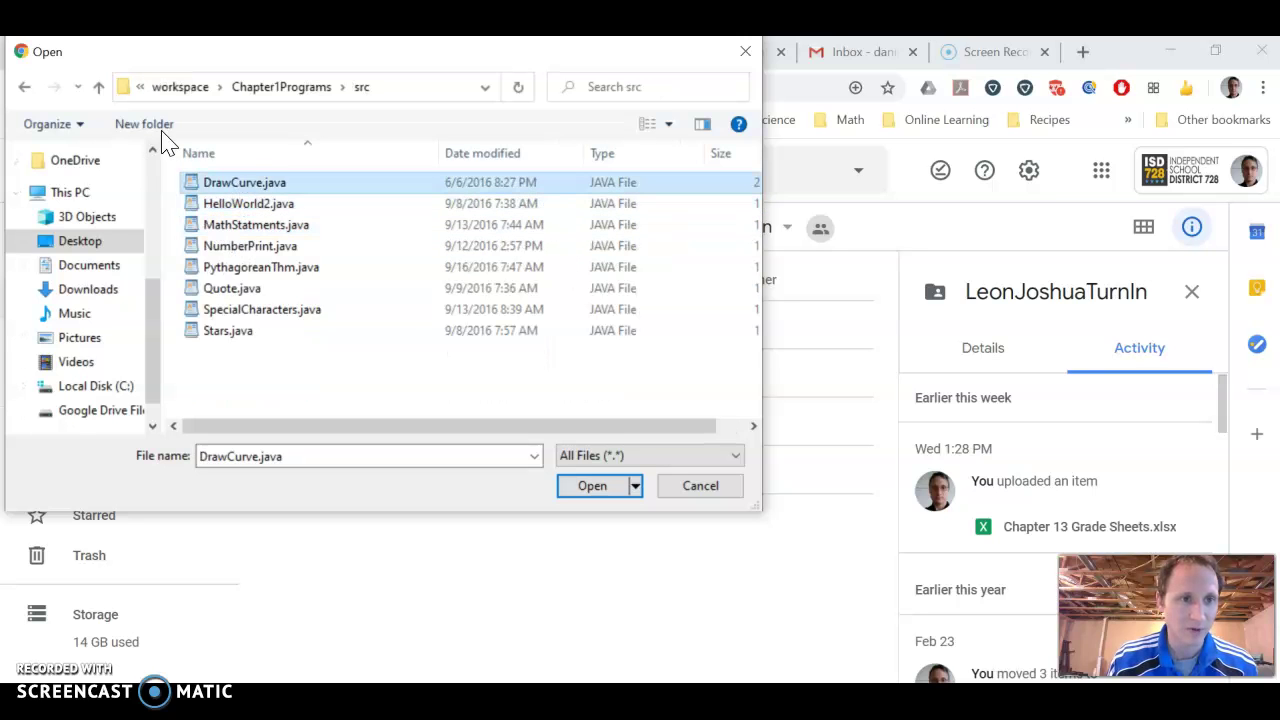
shift+click(246, 335)
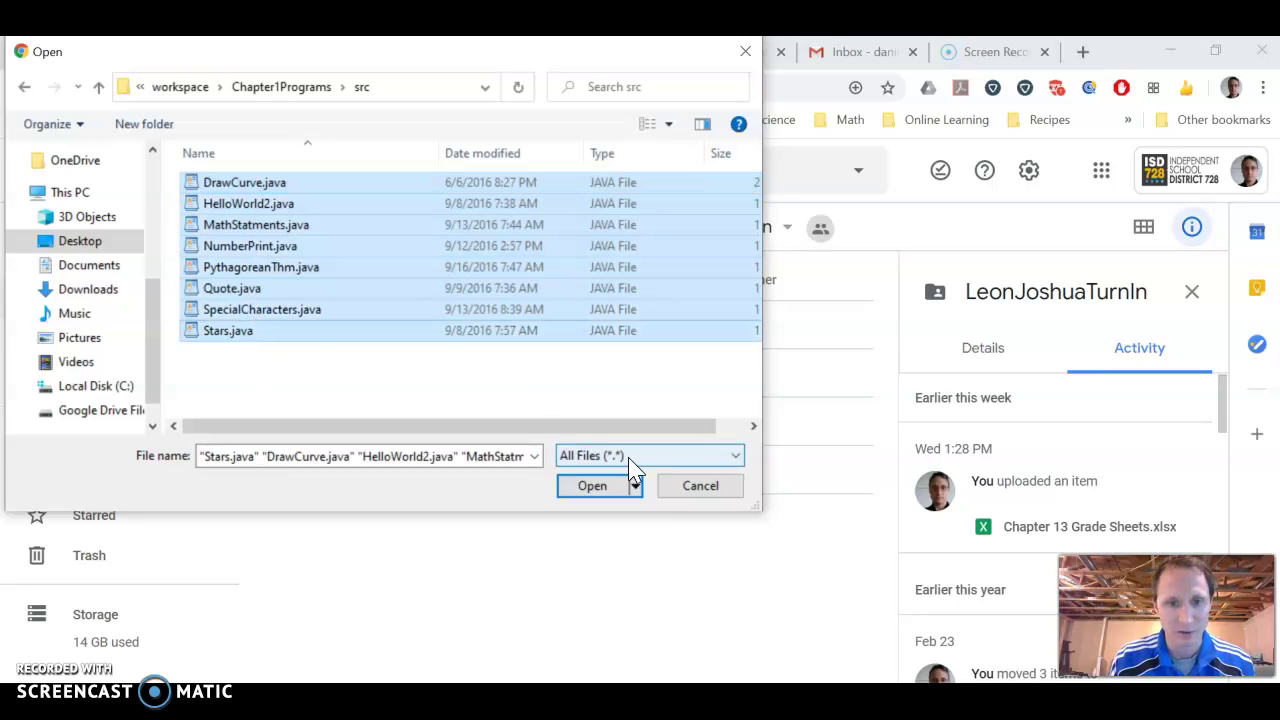
click(711, 494)
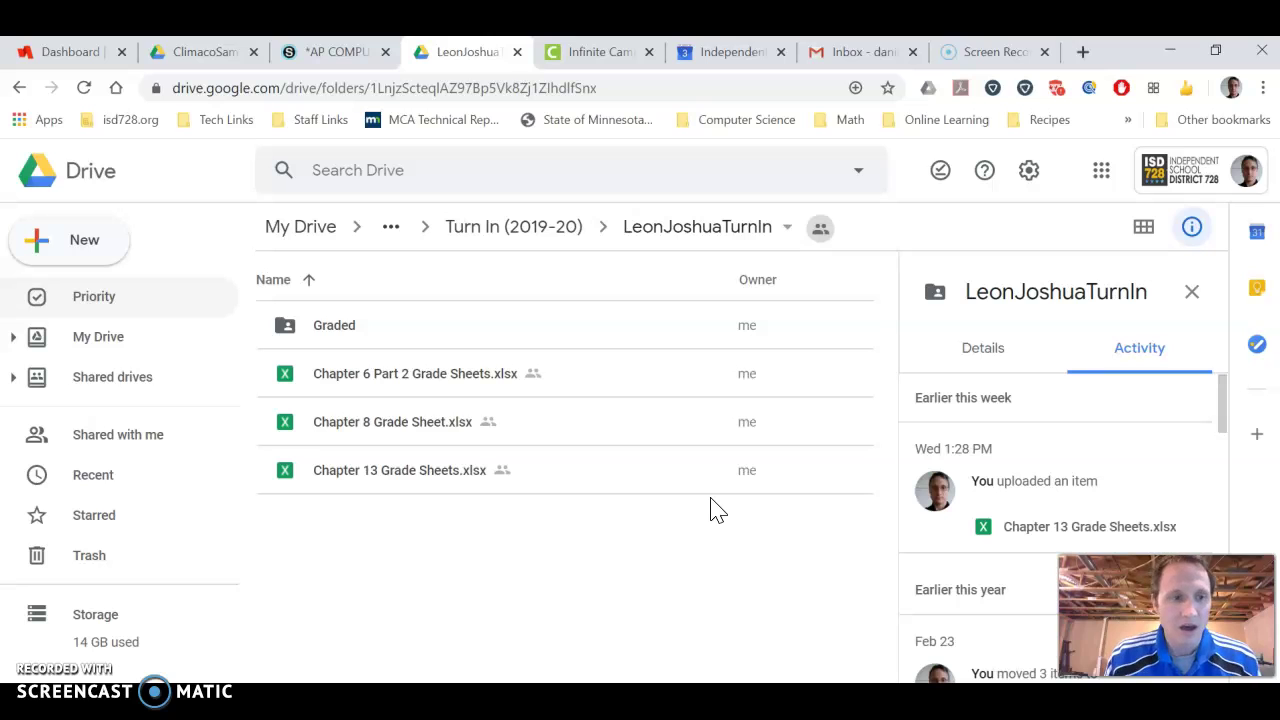
Switch to Eclipse, try to transfer Board.java, BoardModel.java, Coordinate.java and Game.java to the Drive turn-in folder, and return to Chrome
click(340, 700)
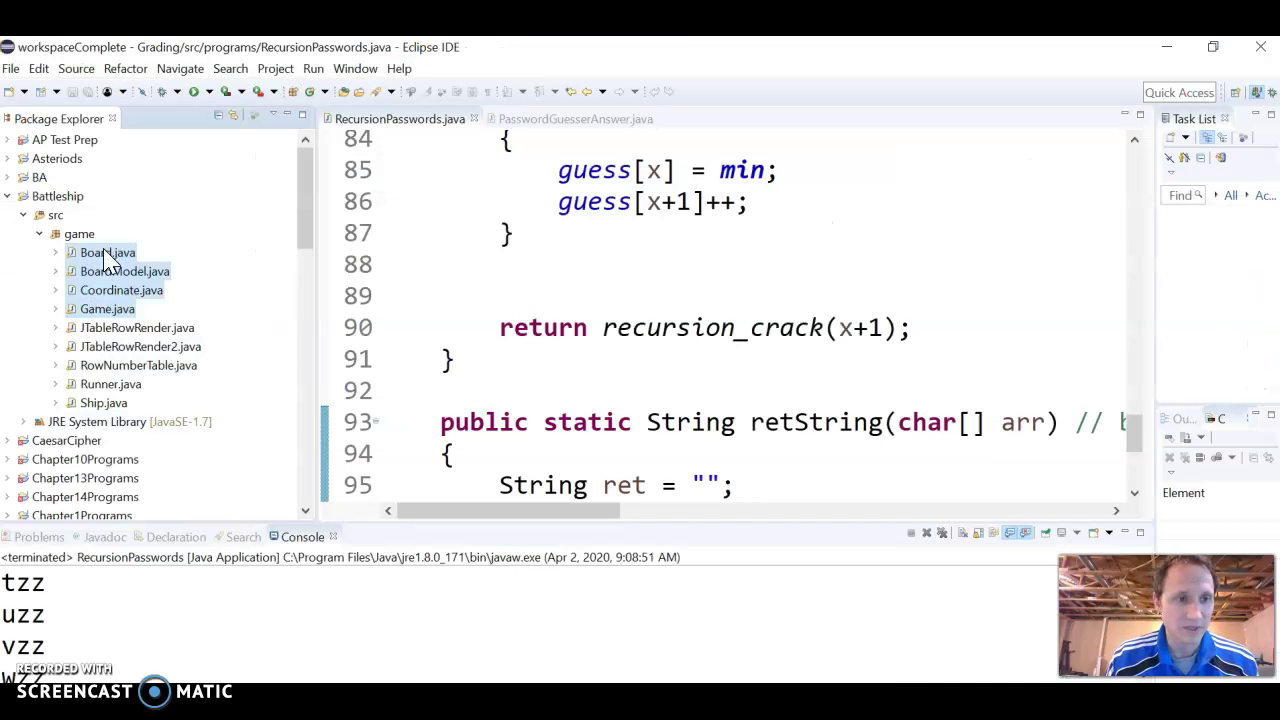
drag(104, 251, 708, 700)
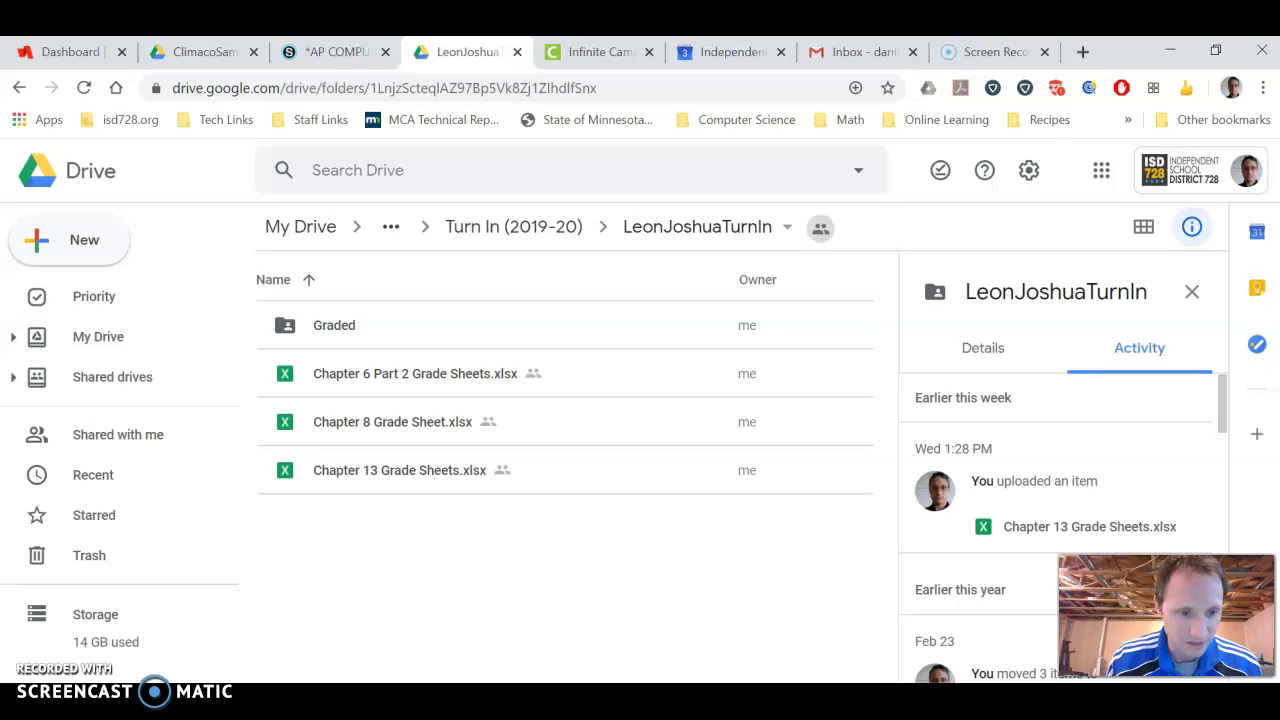
drag(708, 700, 125, 258)
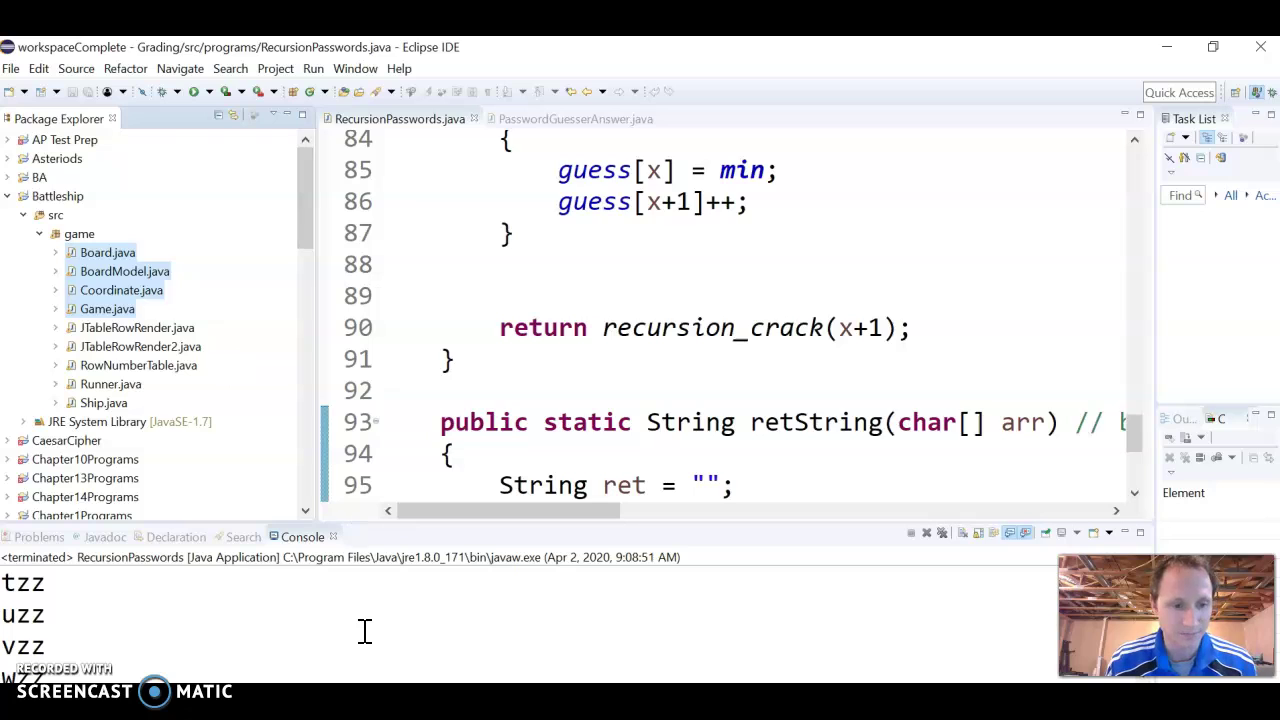
key(alt+Tab)
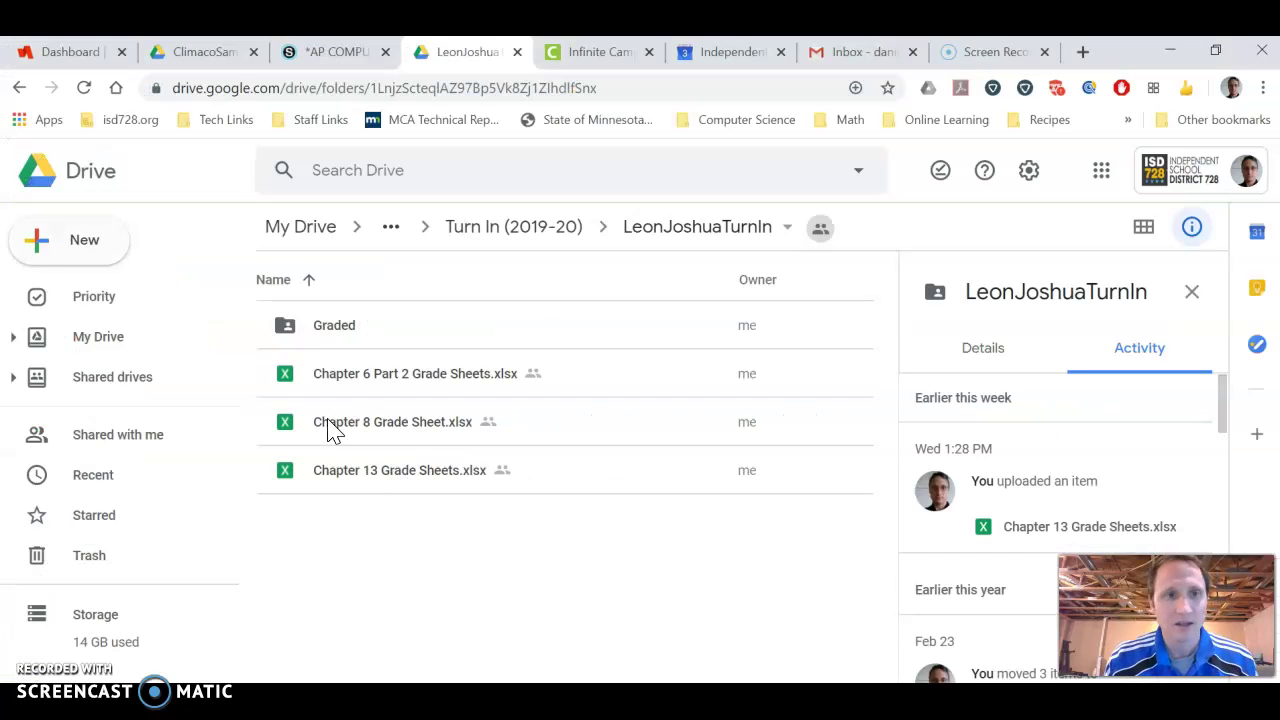
Return to the AP Computer Science materials in Schoology and expand the General Class Files folder
click(322, 52)
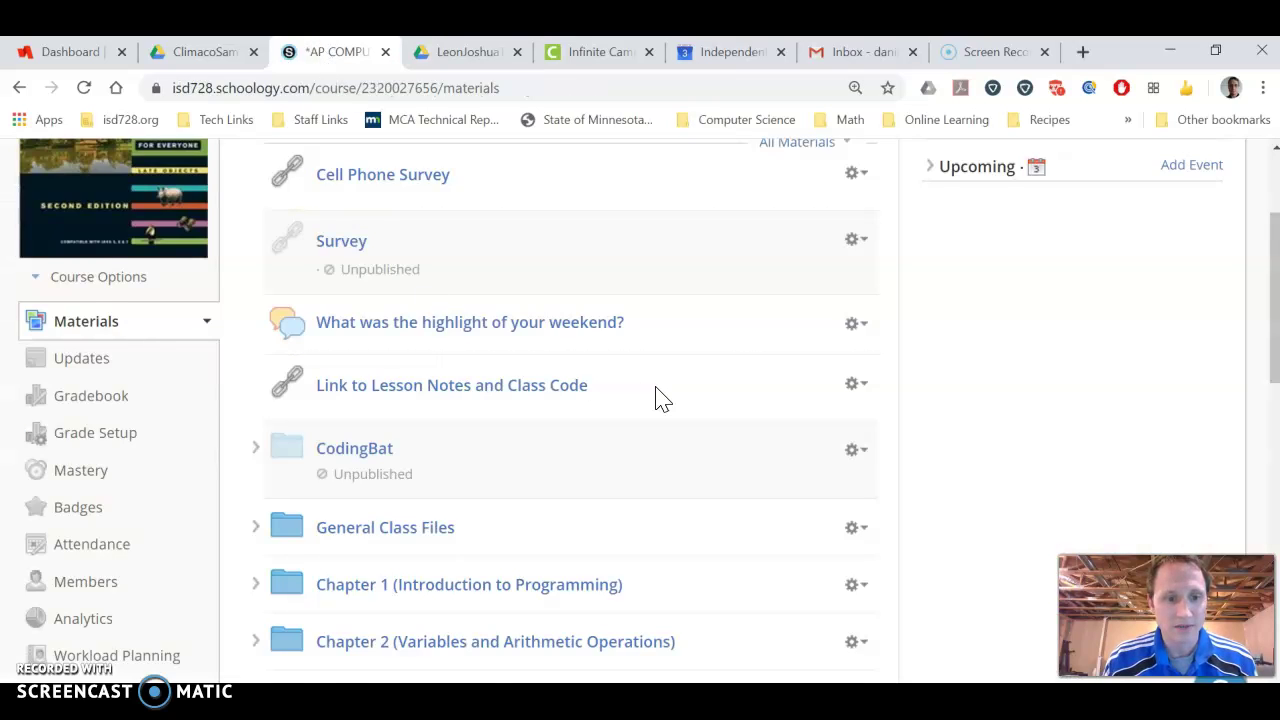
scroll(655, 397, down, 3)
scroll(655, 397, down, 3)
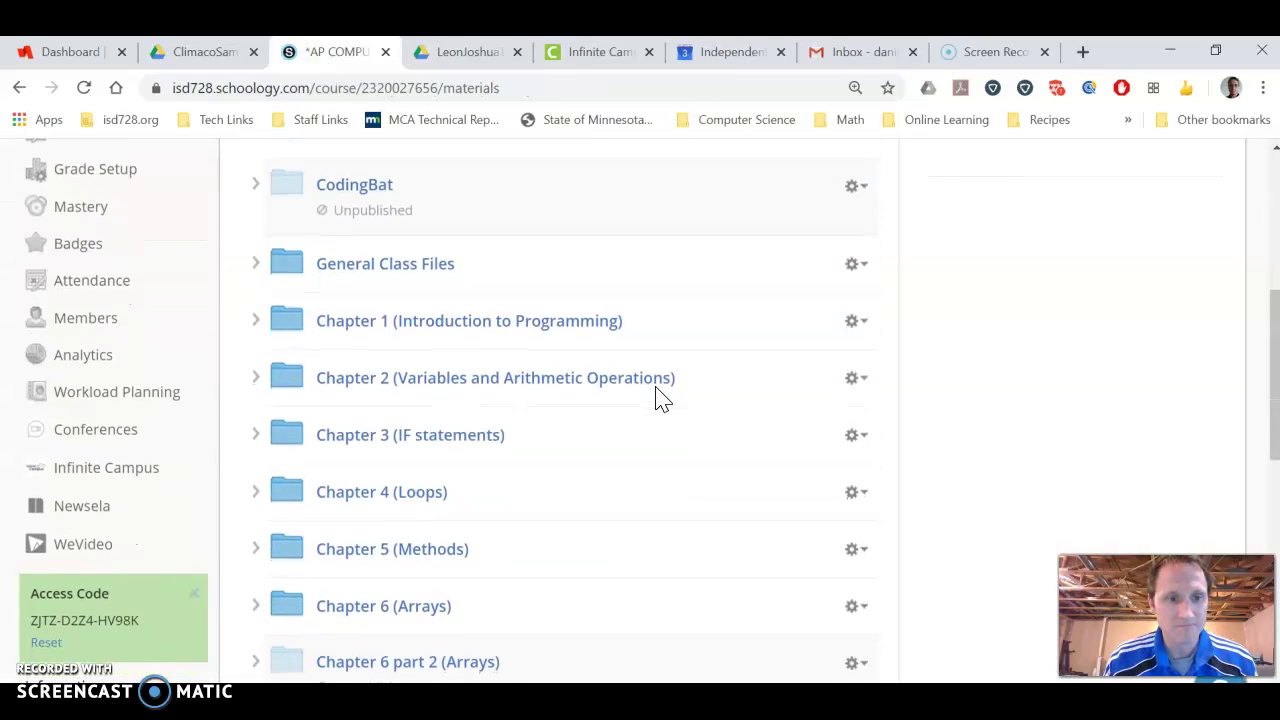
click(255, 262)
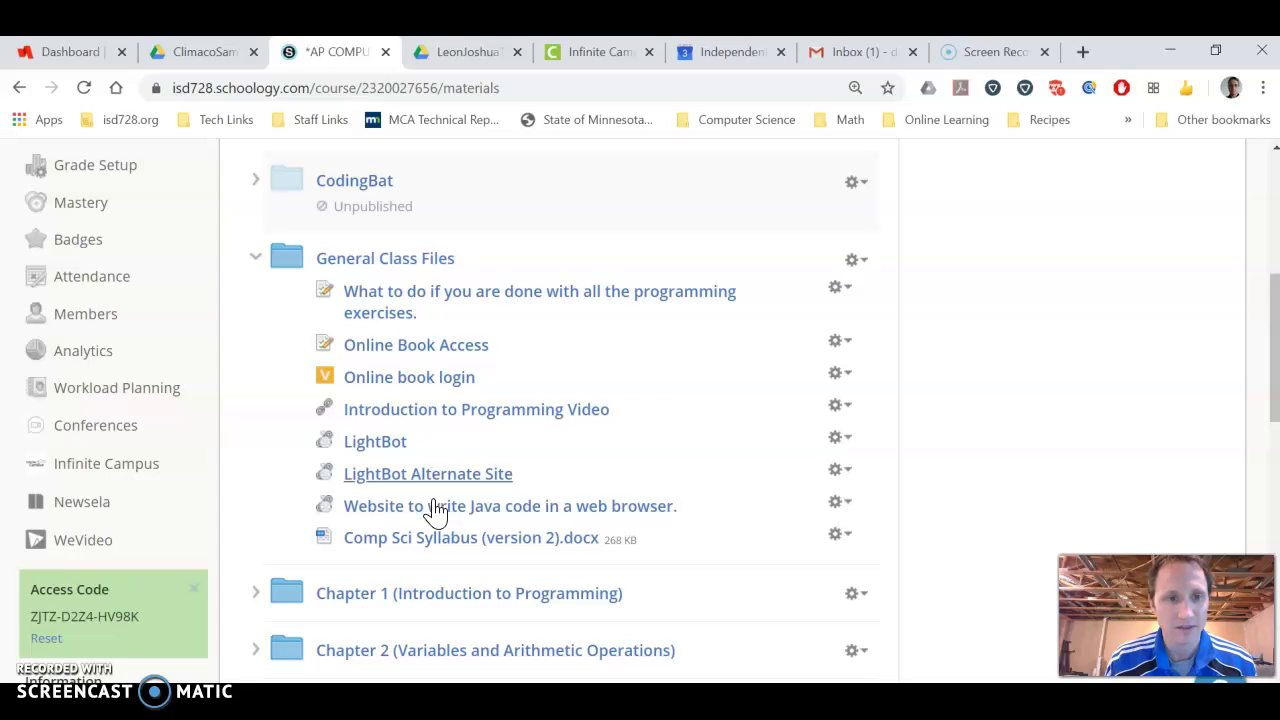
Find Directions for Accessing the AP Resources at the end of the course materials and mark the class join code
scroll(280, 391, down, 10)
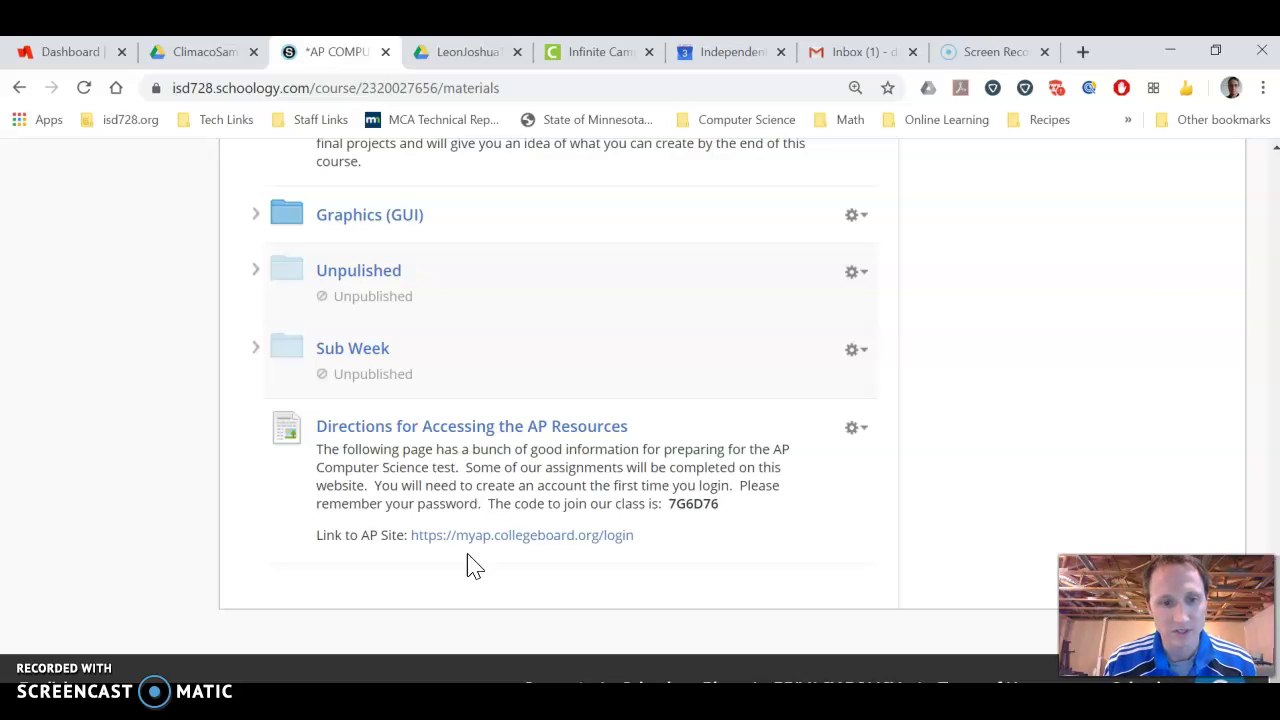
double_click(702, 514)
click(694, 545)
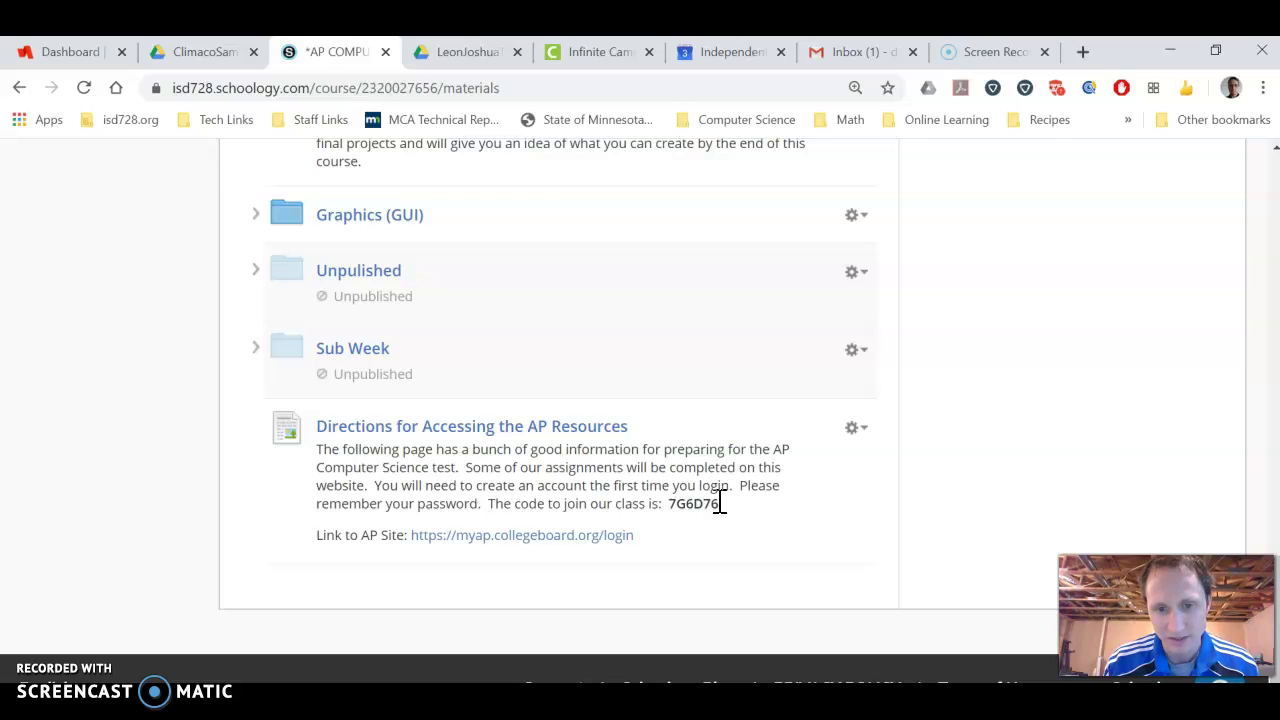